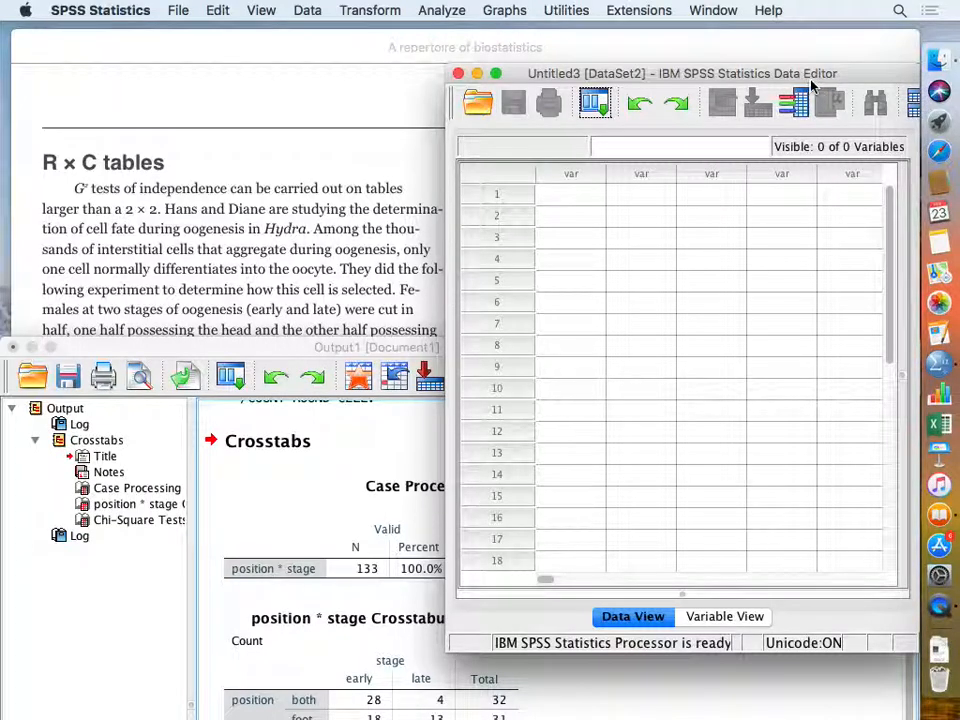
click(180, 14)
mouse_move(188, 35)
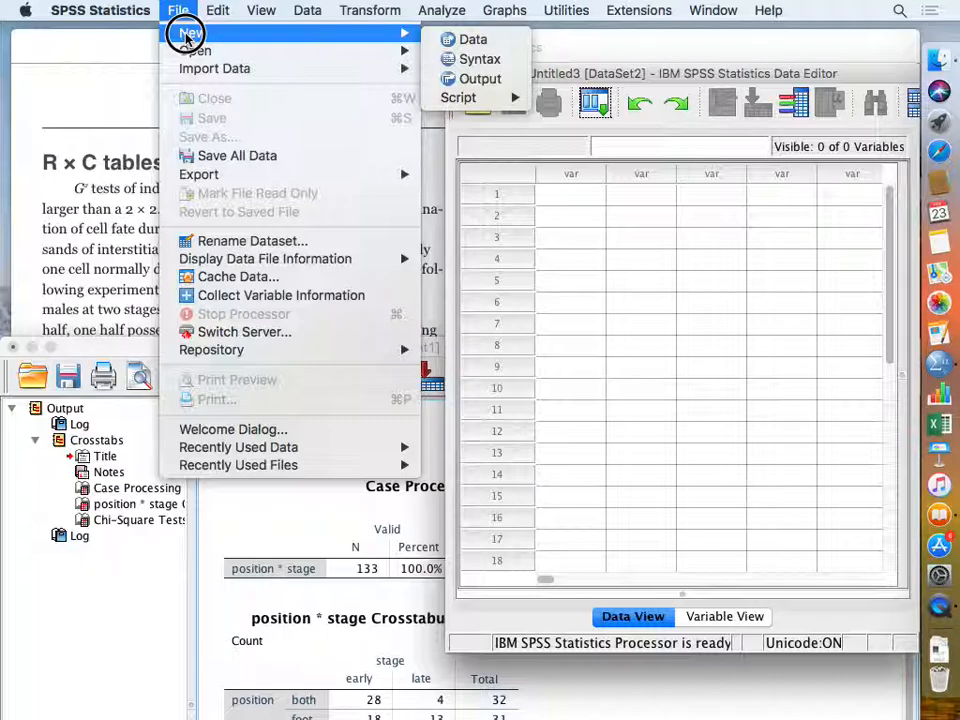
click(174, 14)
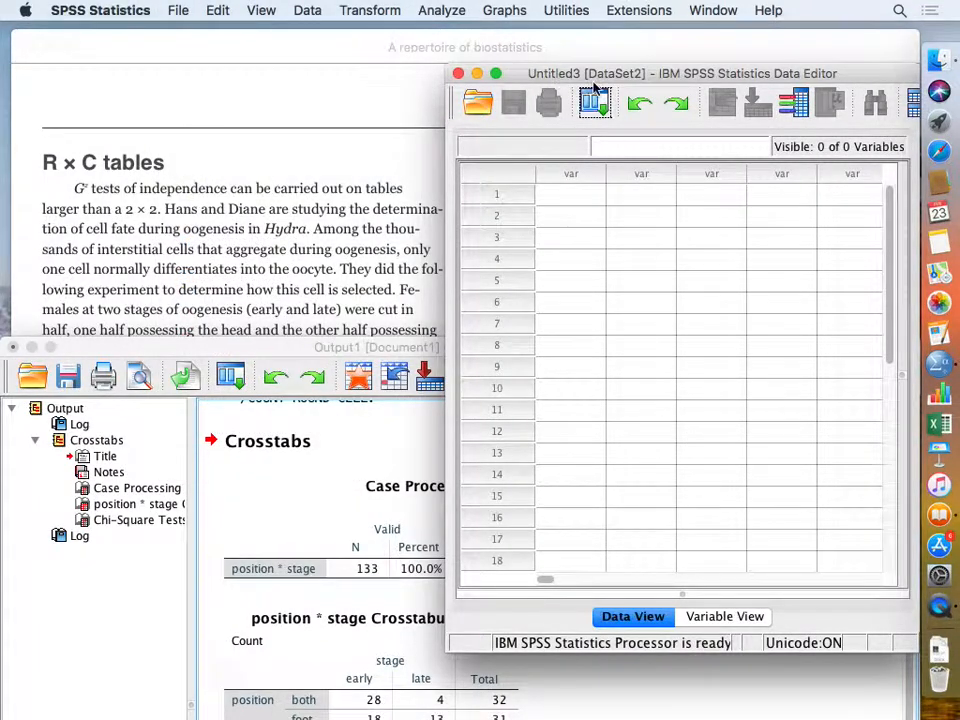
Switch the data editor to Variable View and move the output window off the textbook's oocyte table.
drag(510, 72, 512, 51)
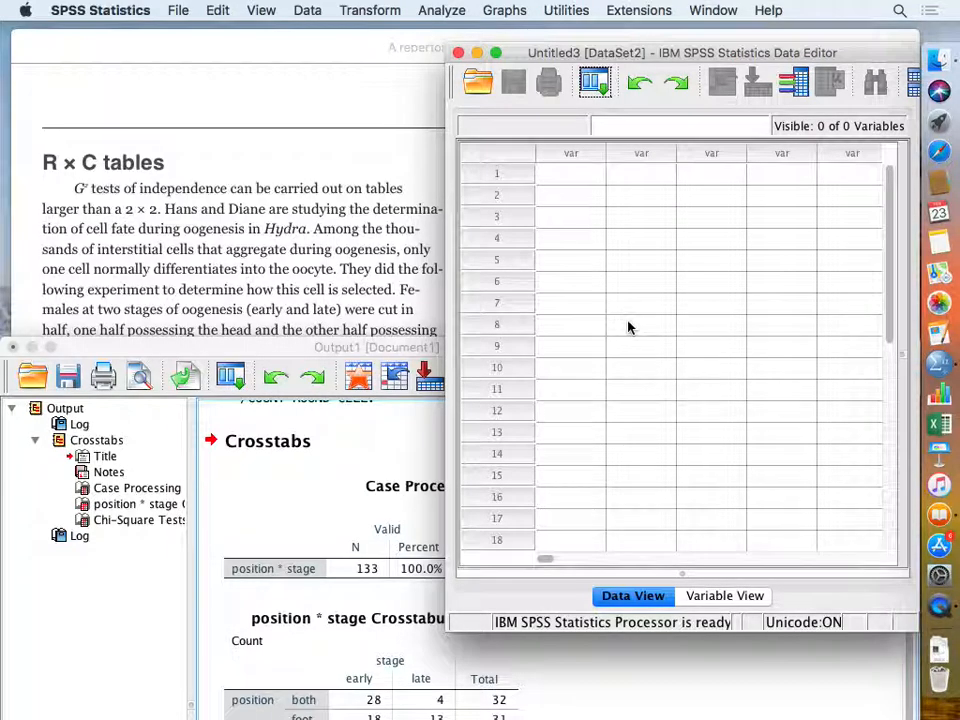
click(735, 597)
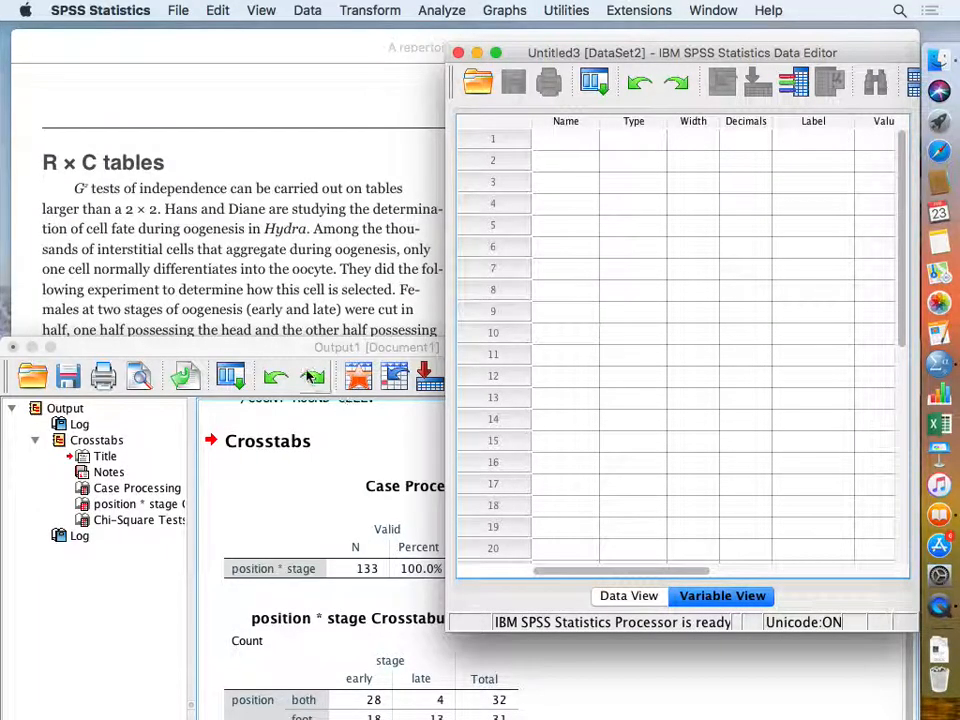
drag(287, 352, 287, 689)
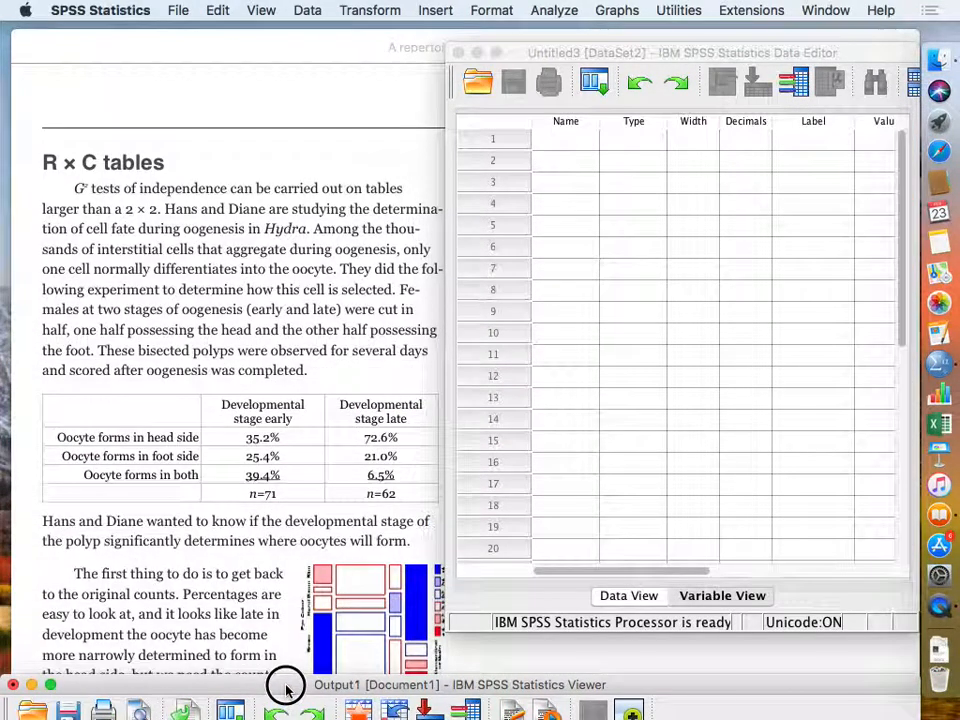
click(518, 55)
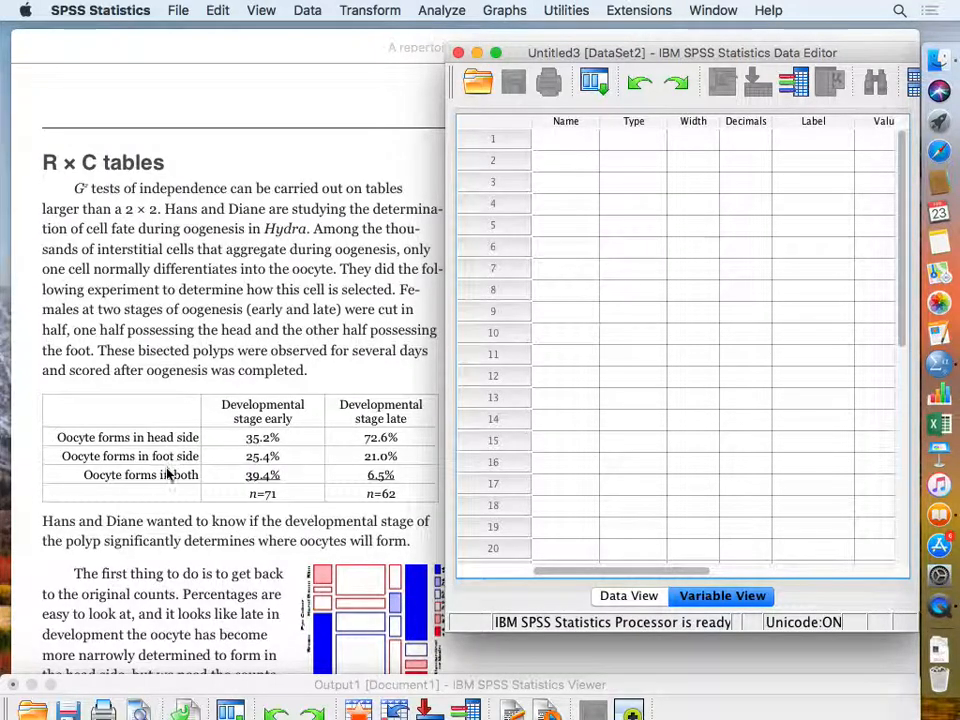
Define the dataset's first variable with the name stage and the String type.
click(573, 146)
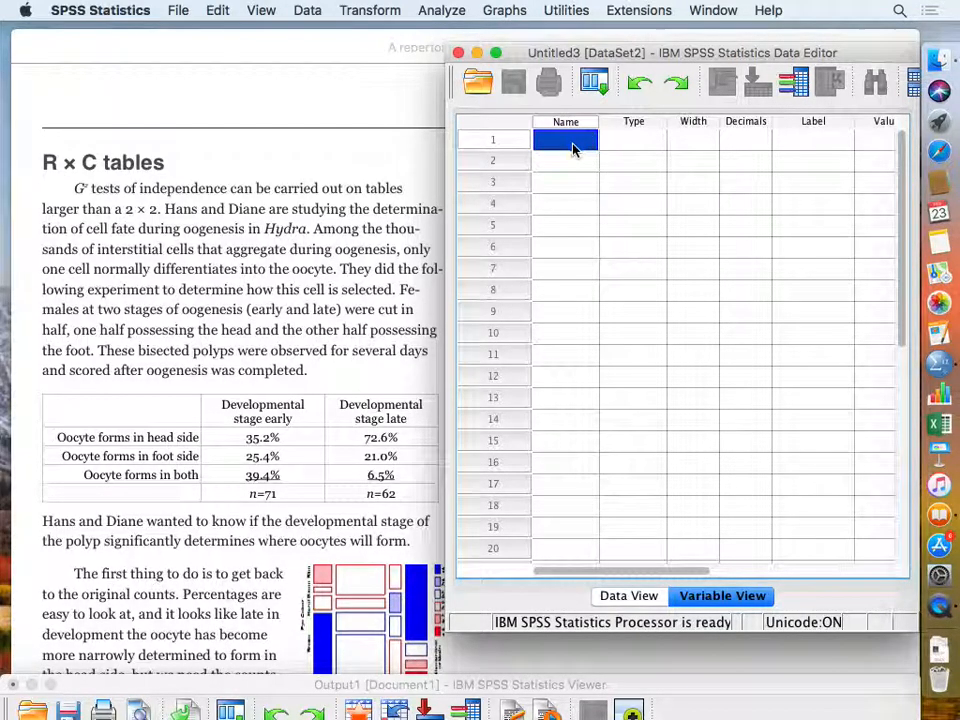
click(573, 145)
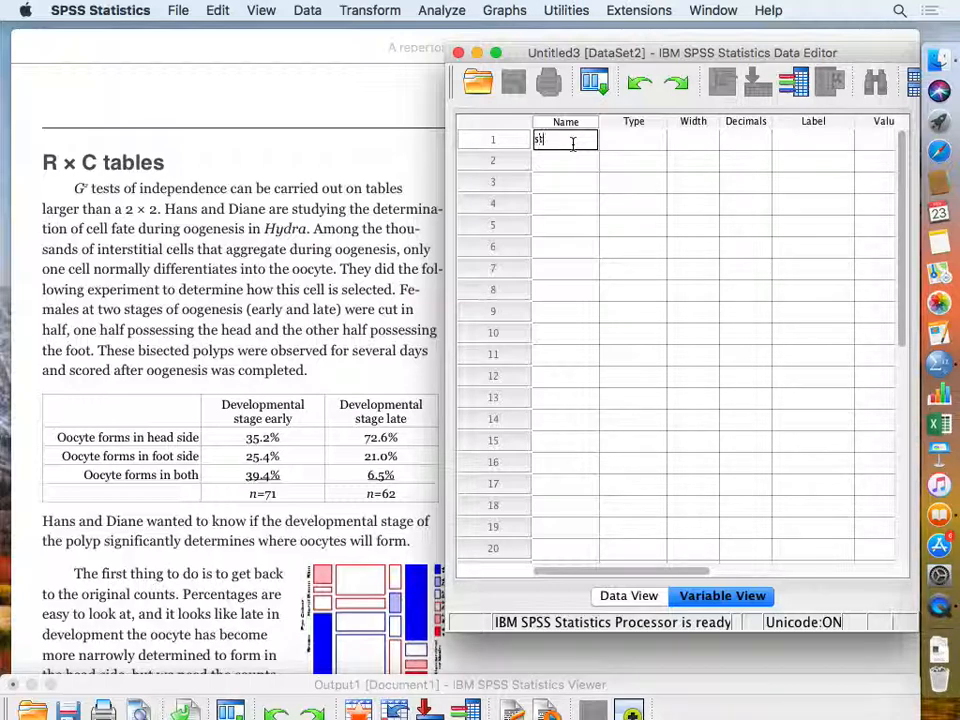
text(stage)
key(Return)
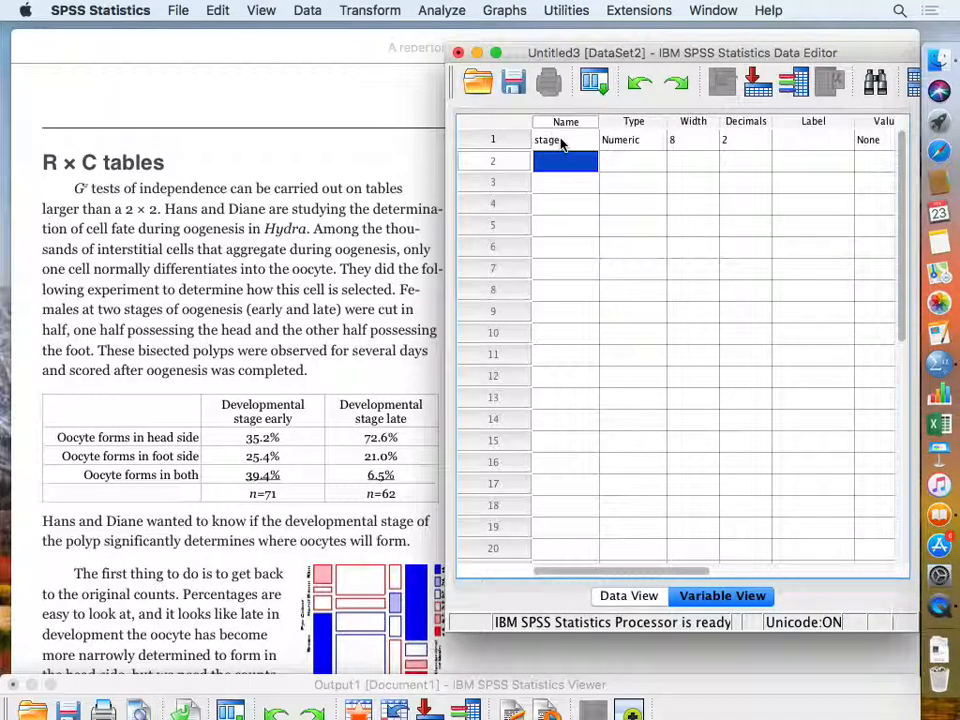
click(637, 147)
click(655, 142)
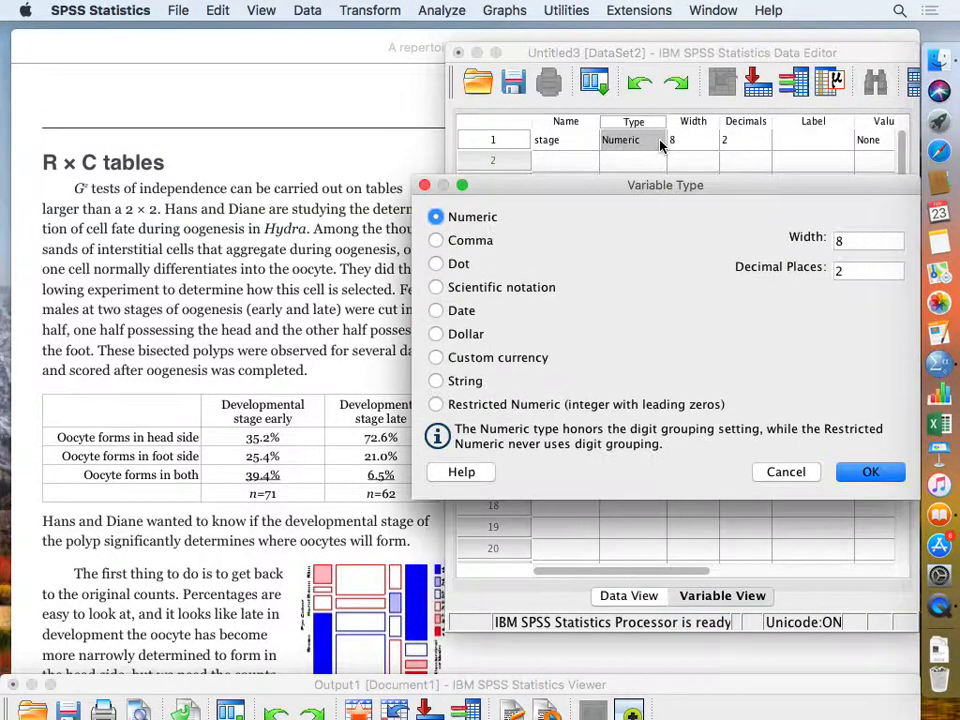
click(436, 381)
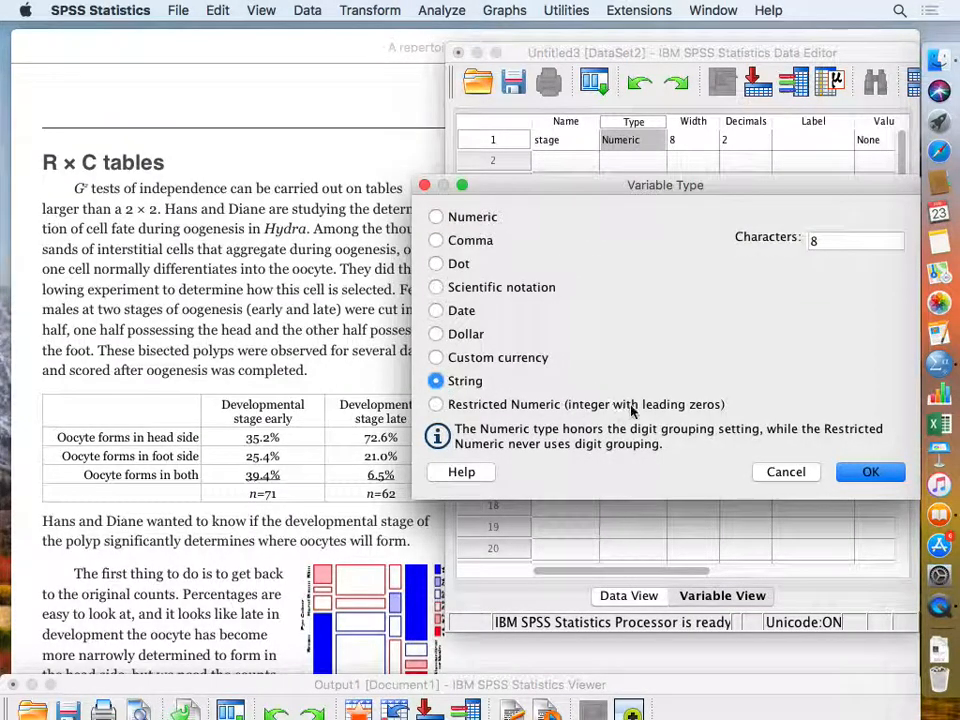
click(866, 474)
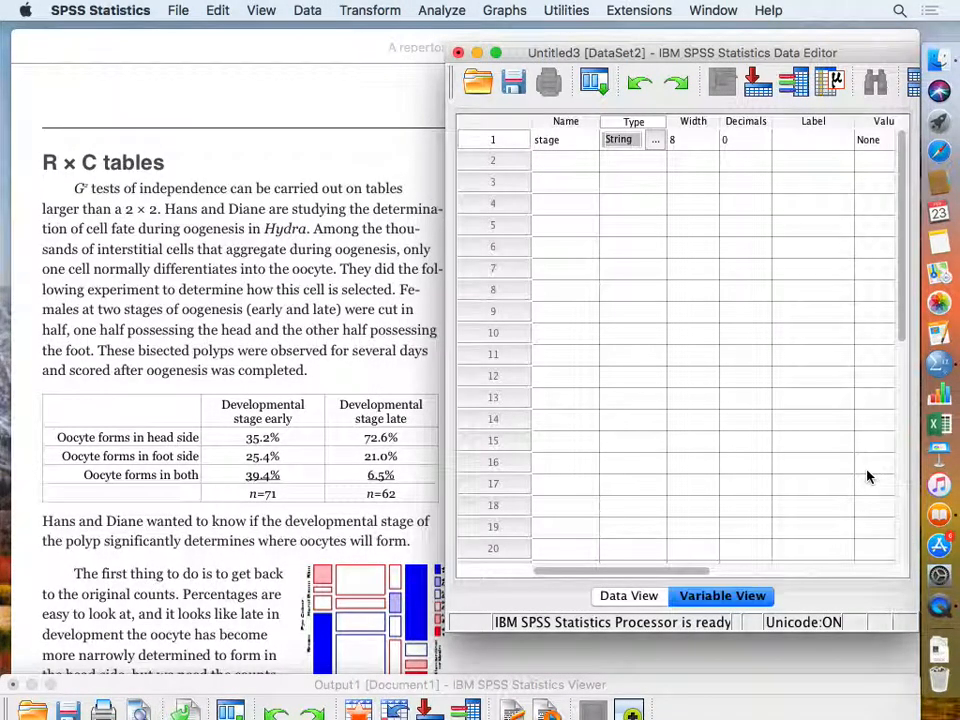
Define the second variable with the name position and the String type.
click(562, 163)
click(562, 163)
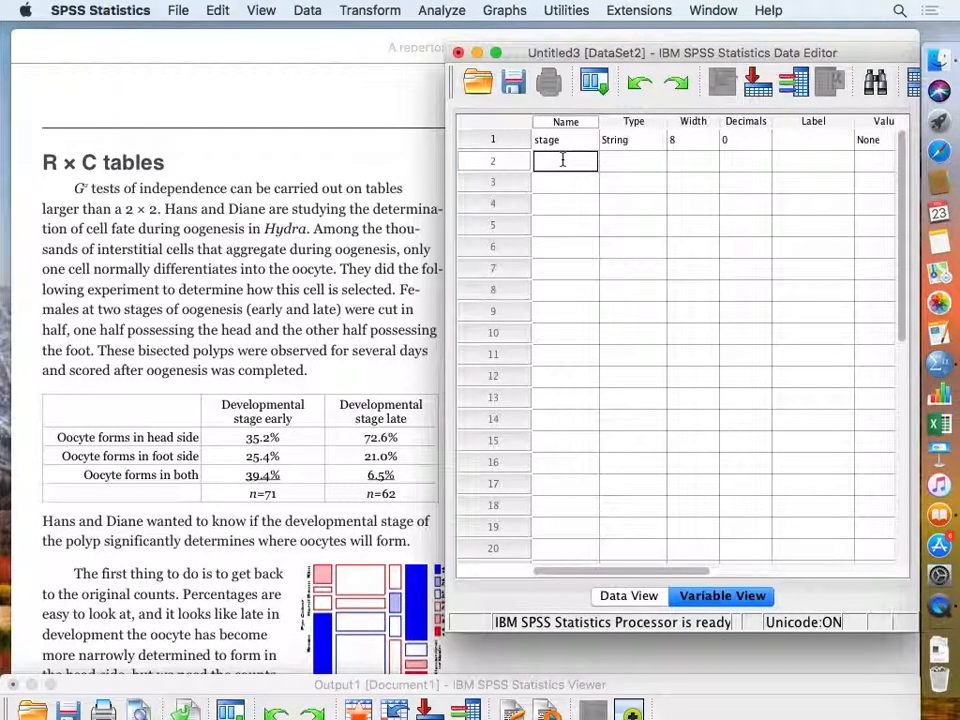
click(617, 219)
click(645, 165)
click(655, 162)
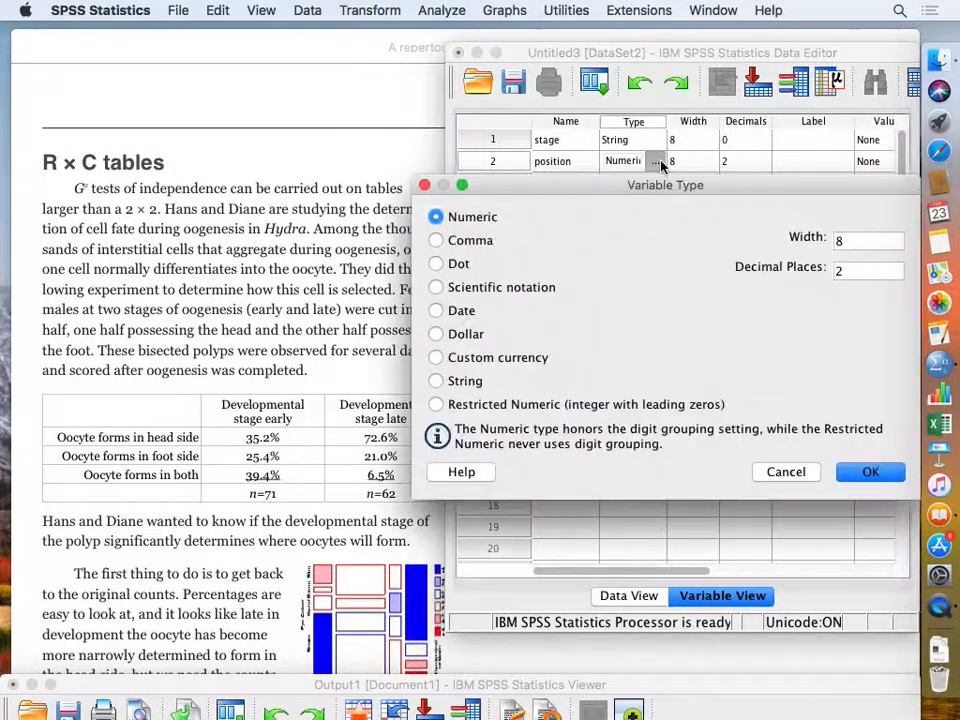
click(436, 381)
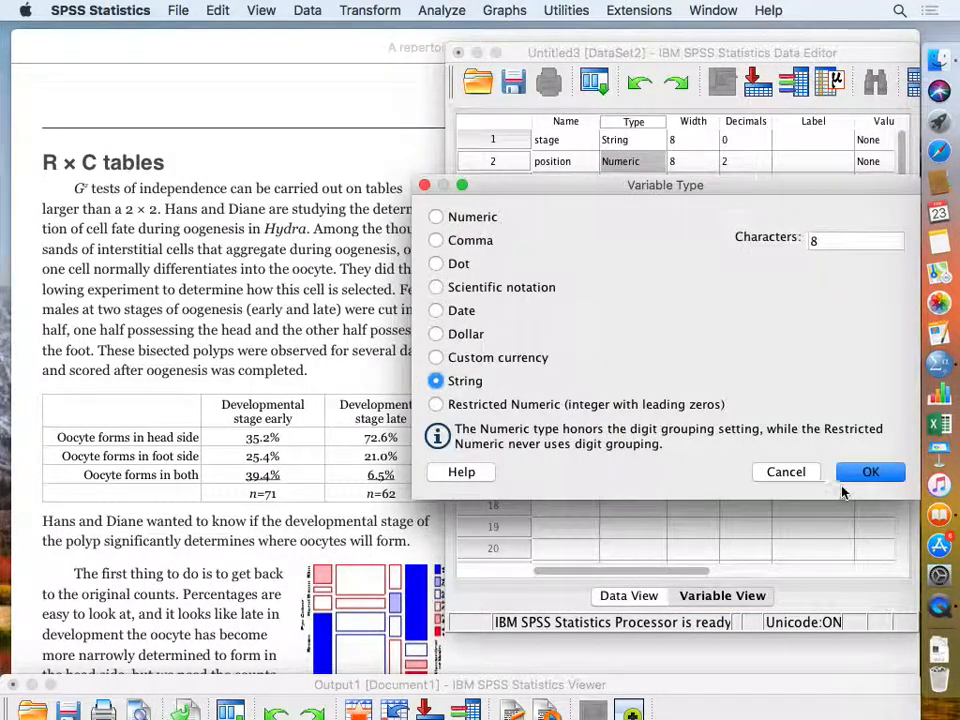
click(868, 471)
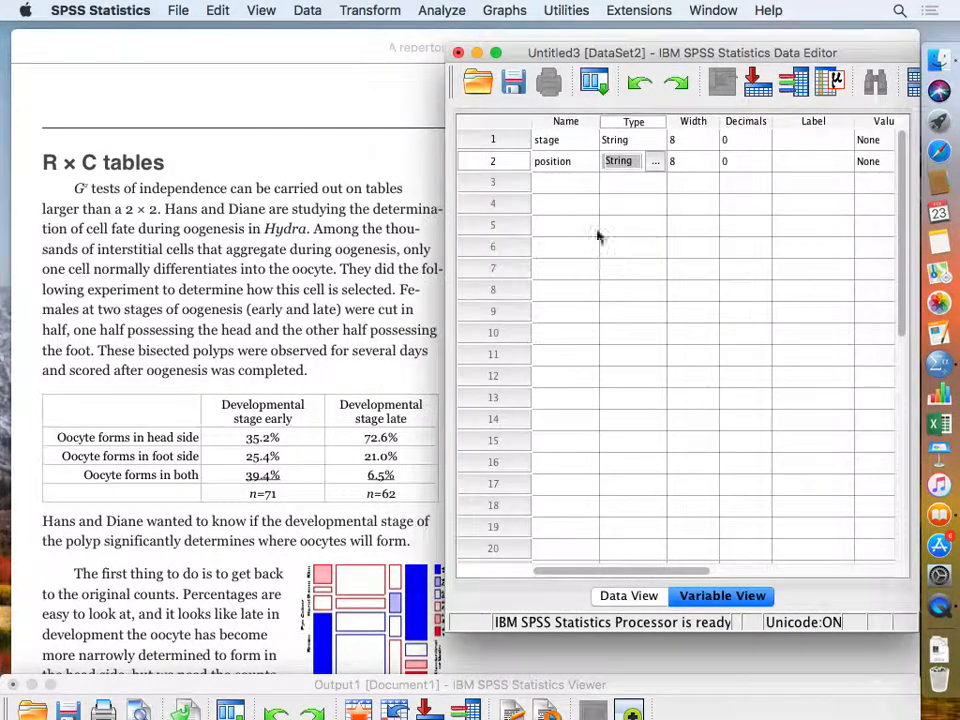
Add a third variable named count, keeping its default type.
click(563, 185)
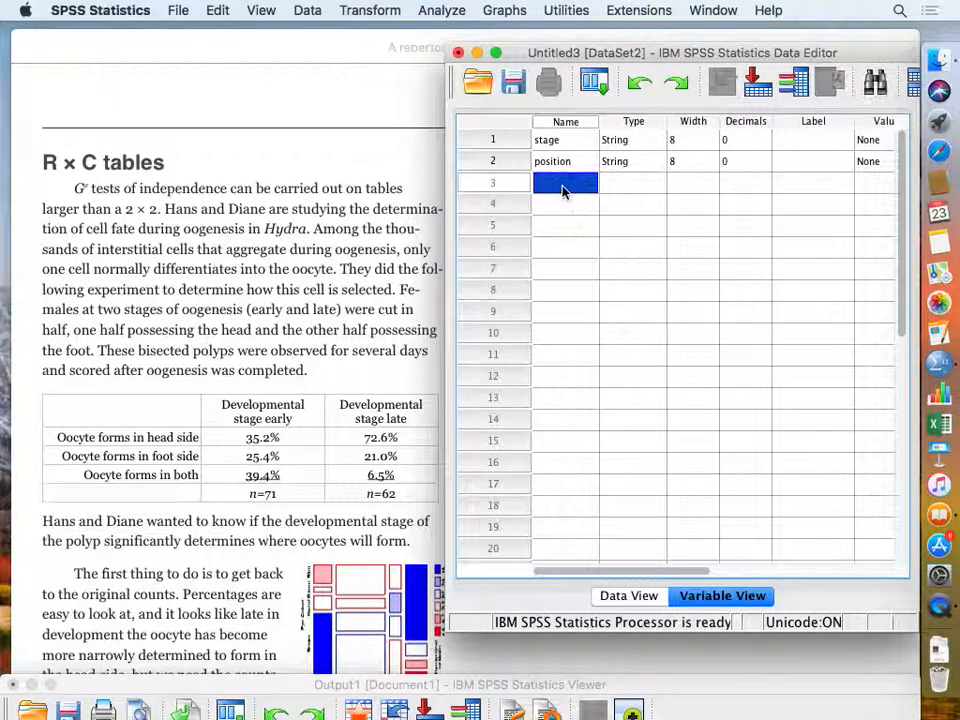
double_click(563, 185)
text(count)
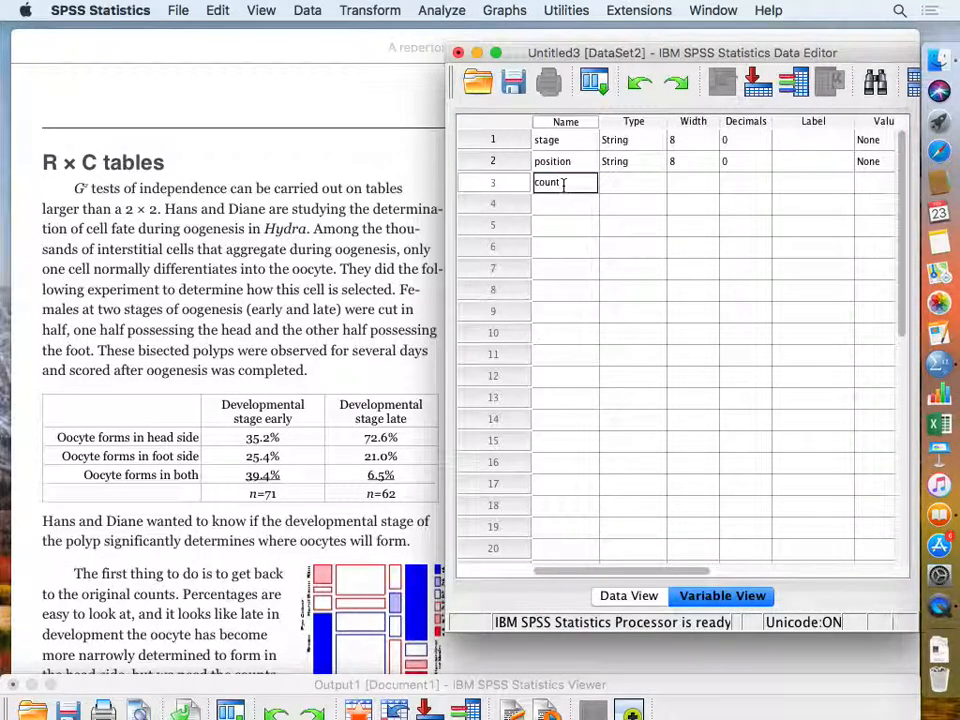
click(565, 247)
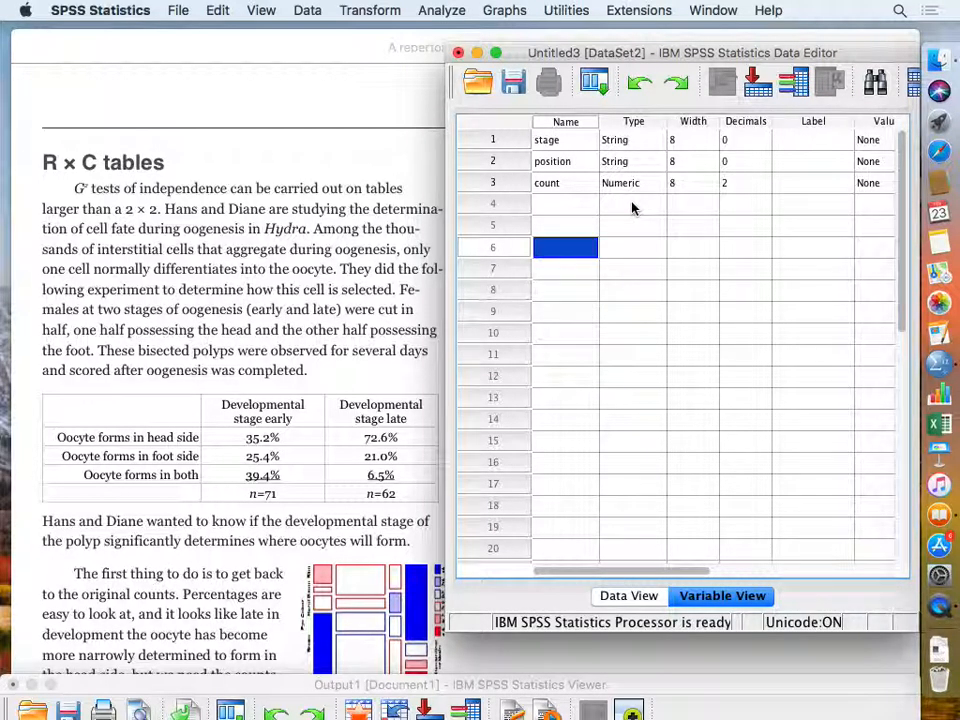
In Data View, with the textbook's count tables uncovered, enter early as the stage in rows 1 to 3.
click(636, 597)
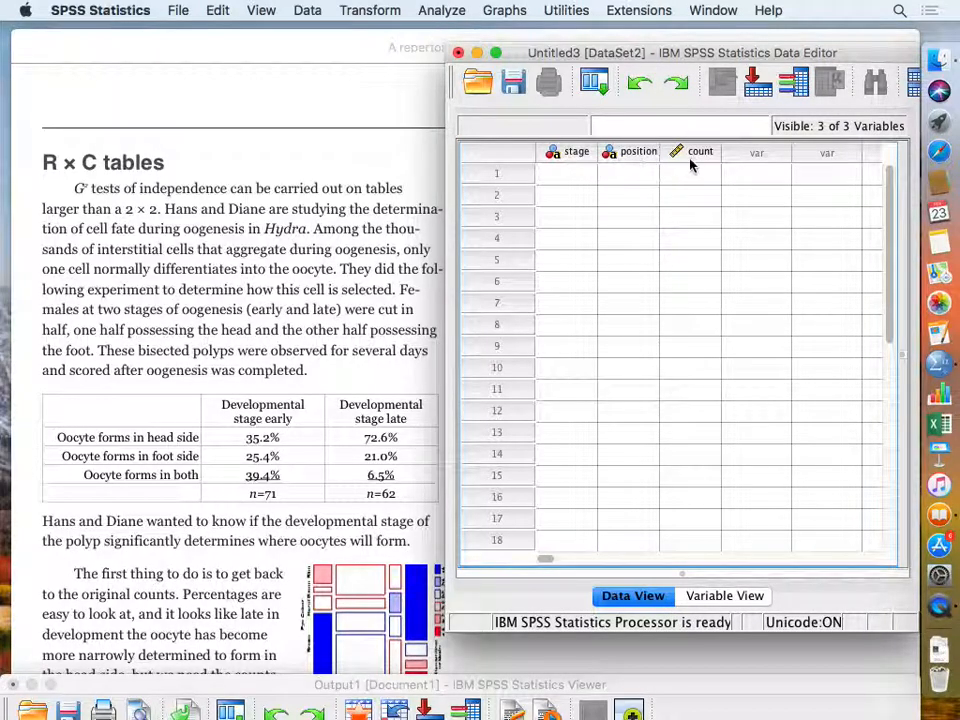
drag(731, 58, 275, 21)
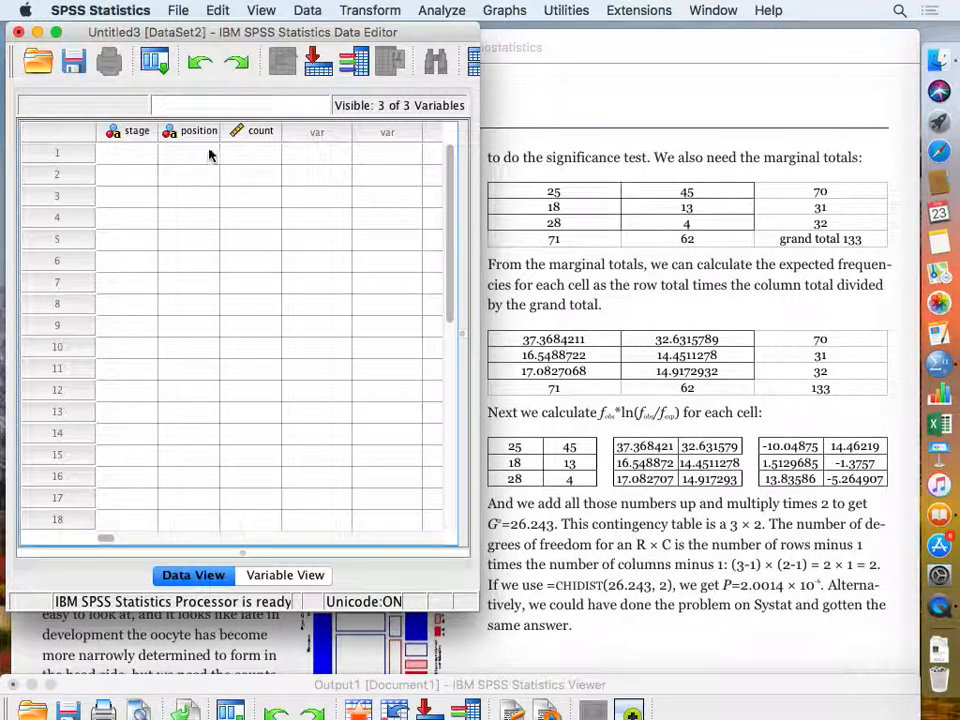
click(134, 160)
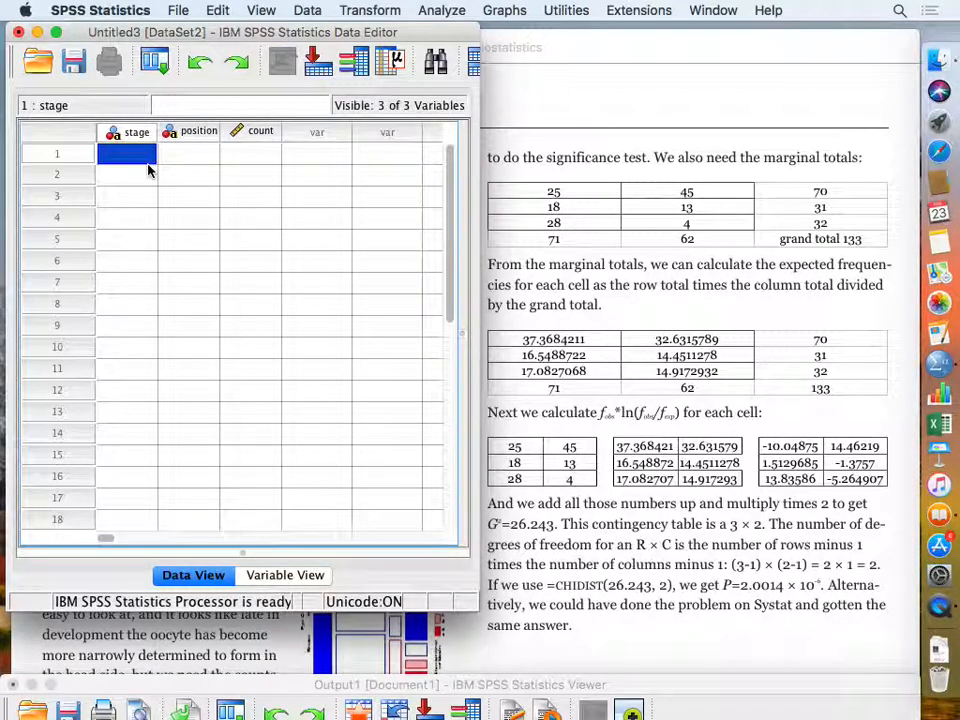
text(early)
key(Return)
text(early)
key(Return)
text(early)
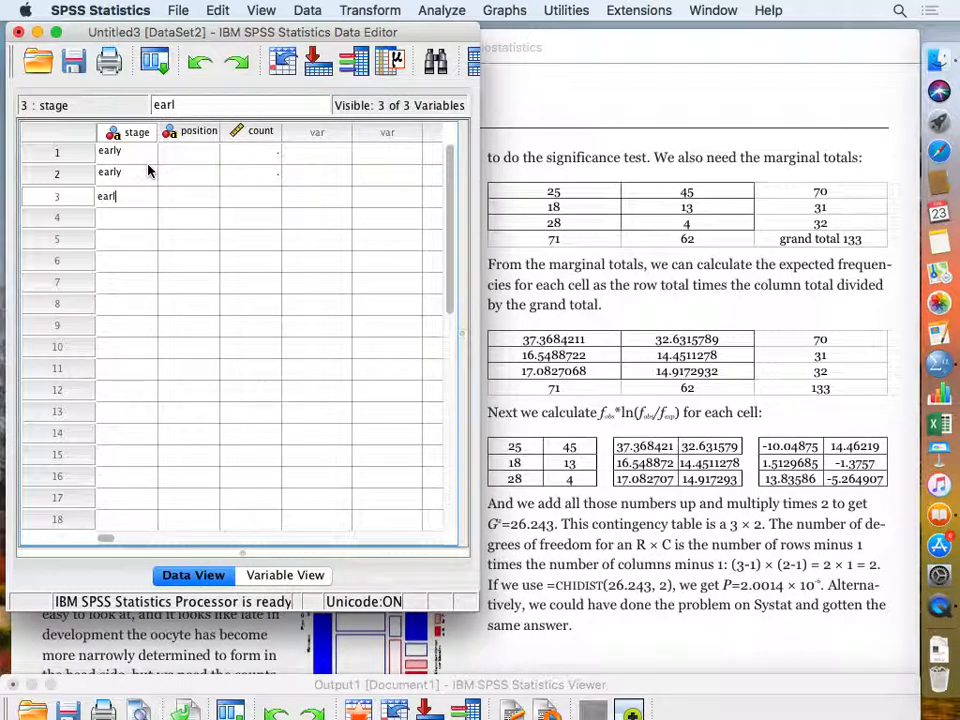
key(Return)
Enter late as the stage in rows 4 to 6.
text(late)
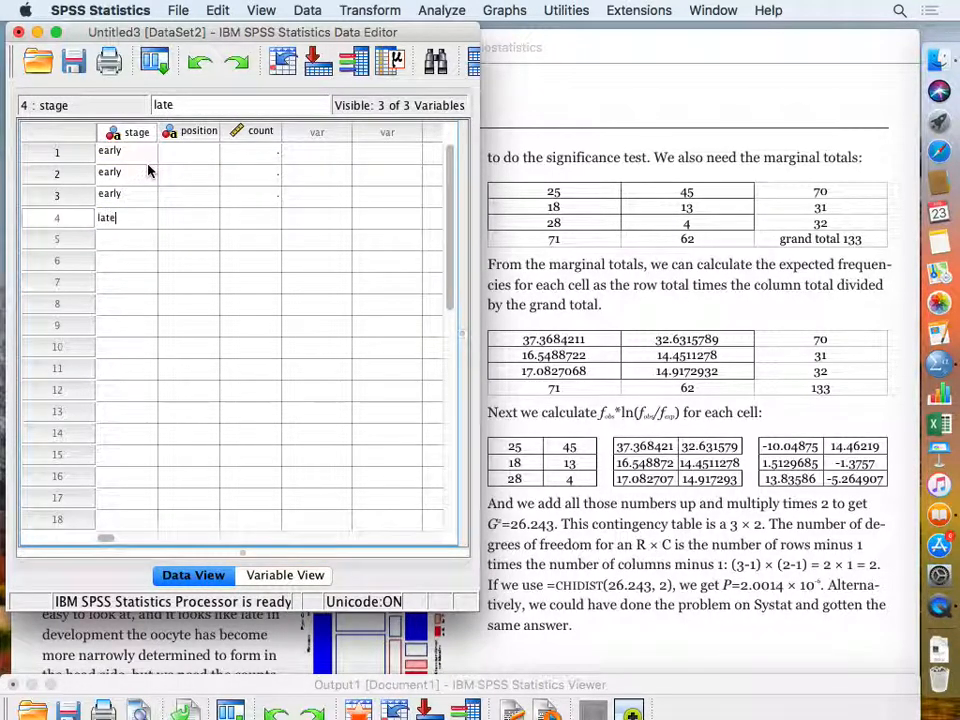
key(Return)
text(late)
key(Return)
text(late)
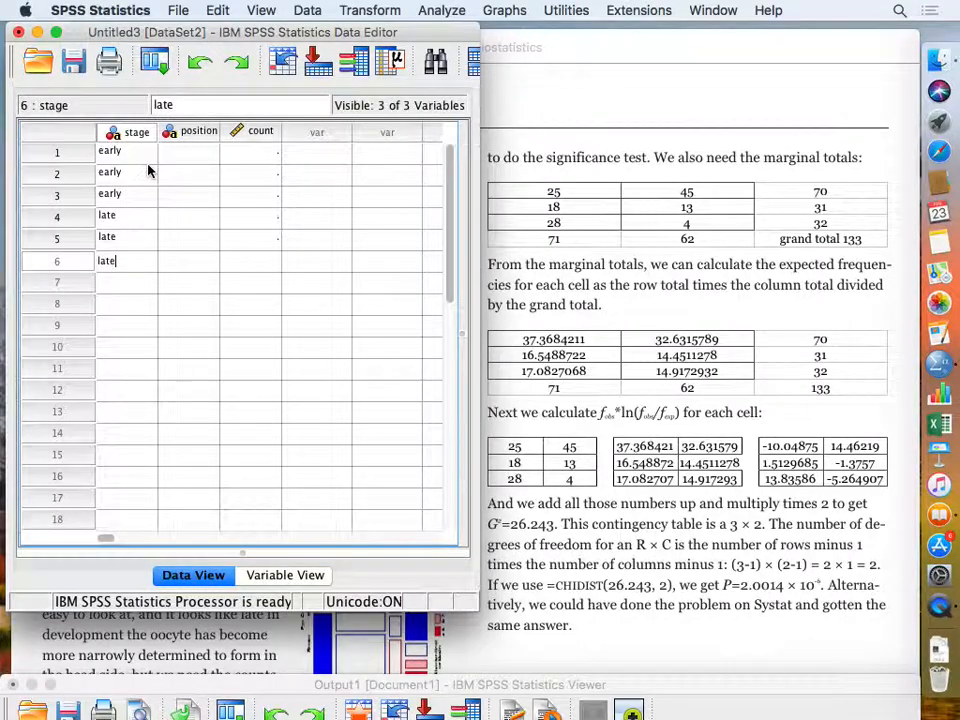
key(Return)
Enter the positions head, foot and both in rows 1 to 3 for the early stage.
click(185, 155)
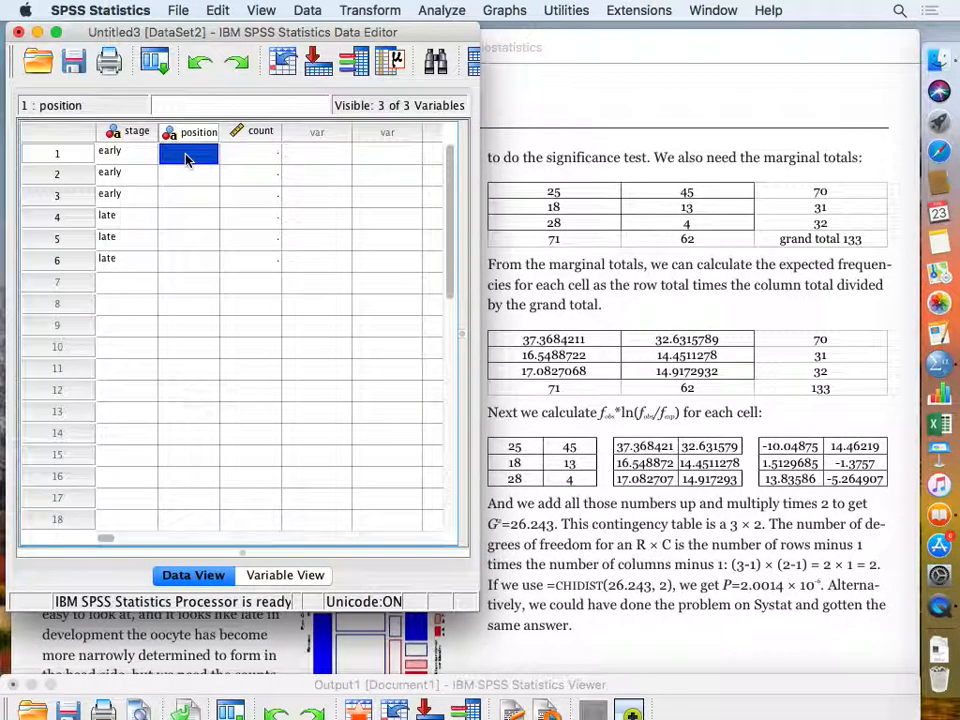
click(185, 155)
text(head)
double_click(185, 155)
text(fo)
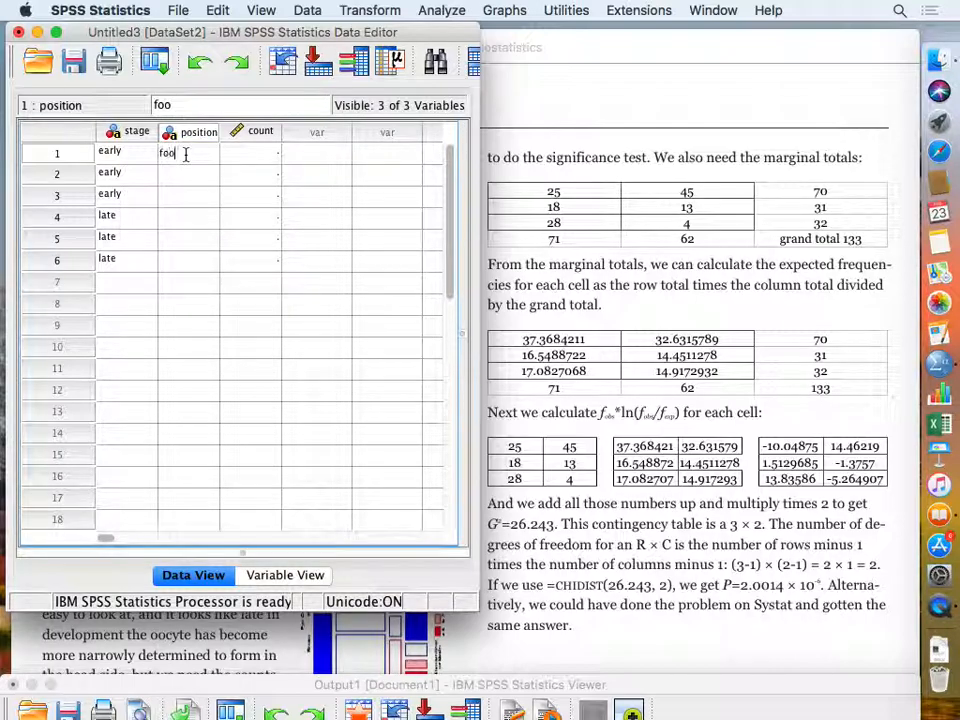
key(BackSpace)
key(BackSpace)
text(head)
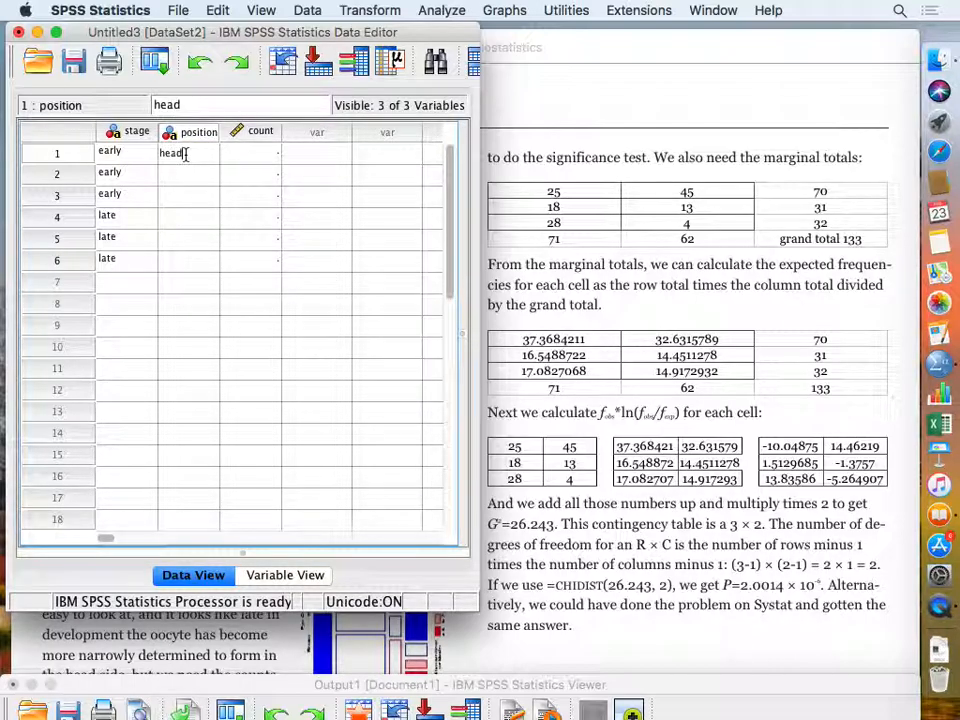
key(Return)
text(food)
key(BackSpace)
text(th)
key(Return)
text(both)
key(Return)
Enter the positions head, foot and both in rows 4 to 6 for the late stage.
text(head)
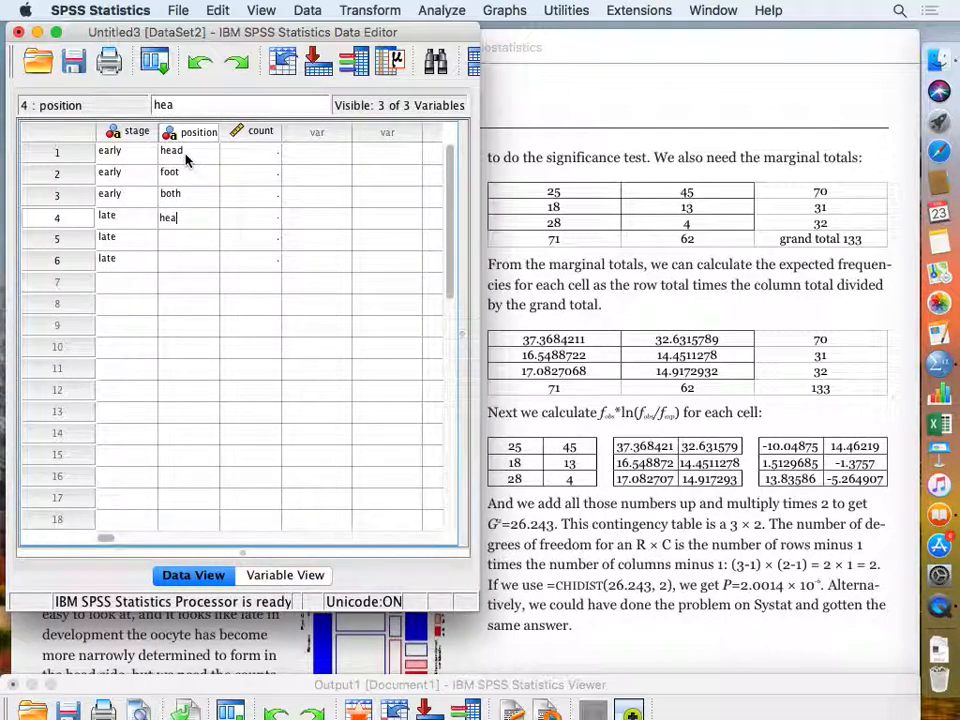
key(Return)
text(foot)
key(Return)
text(both)
key(Return)
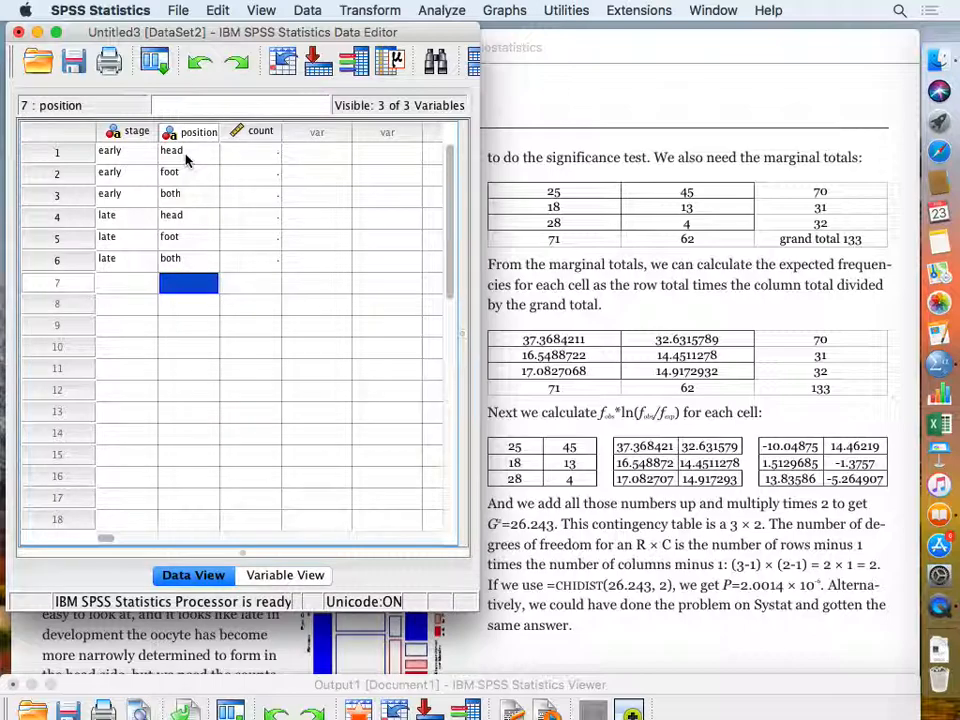
Enter the early-stage counts 25, 18 and 28 in rows 1 to 3.
click(254, 160)
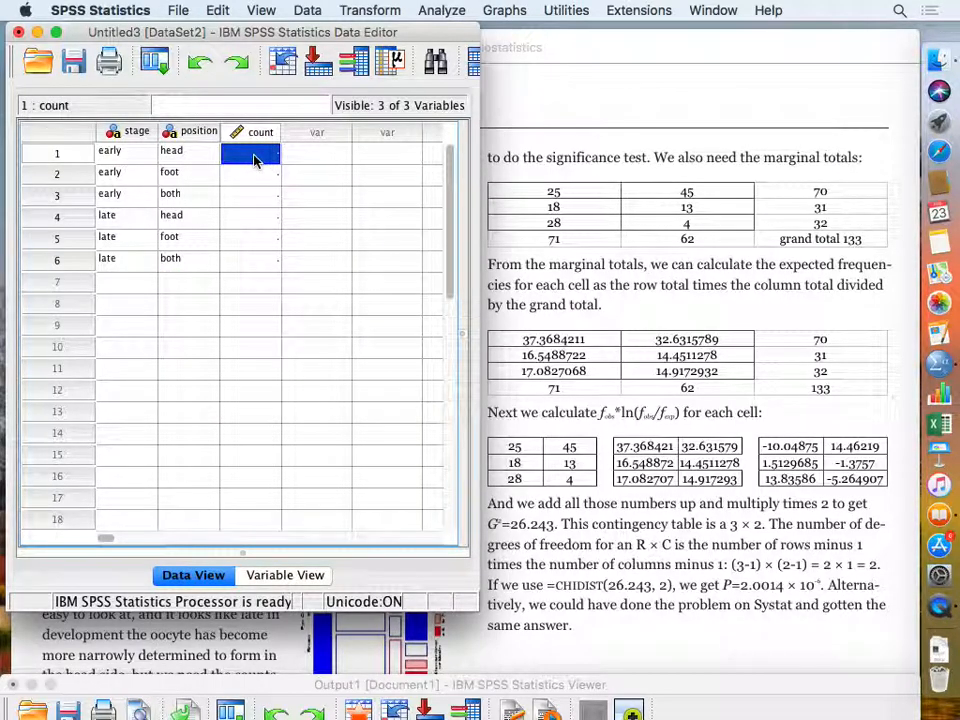
text(25)
key(Return)
text(18)
key(Return)
text(28)
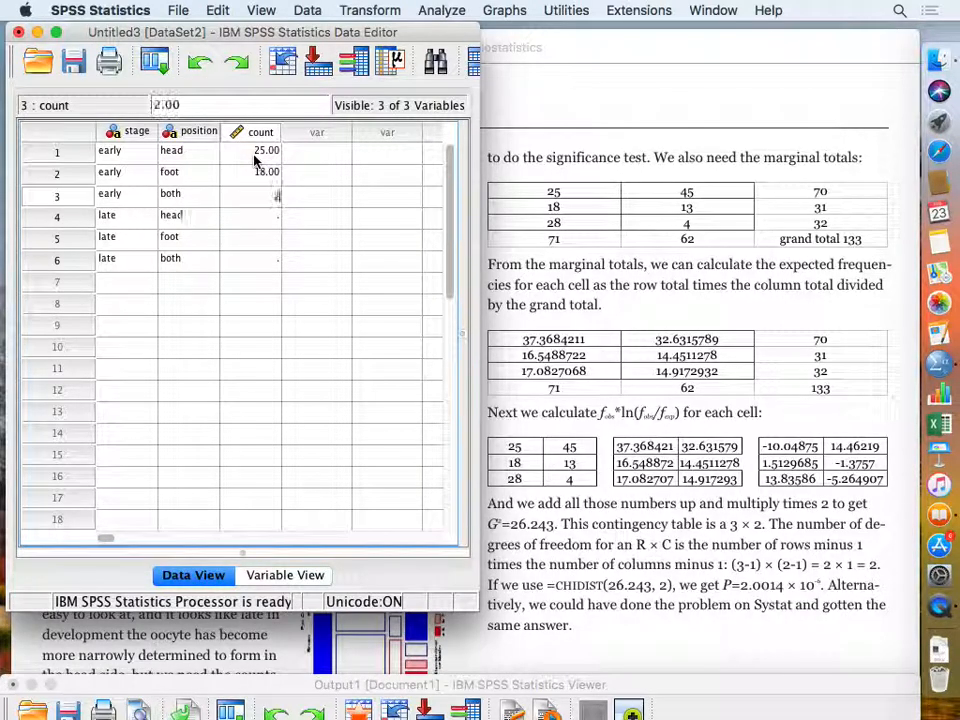
key(Return)
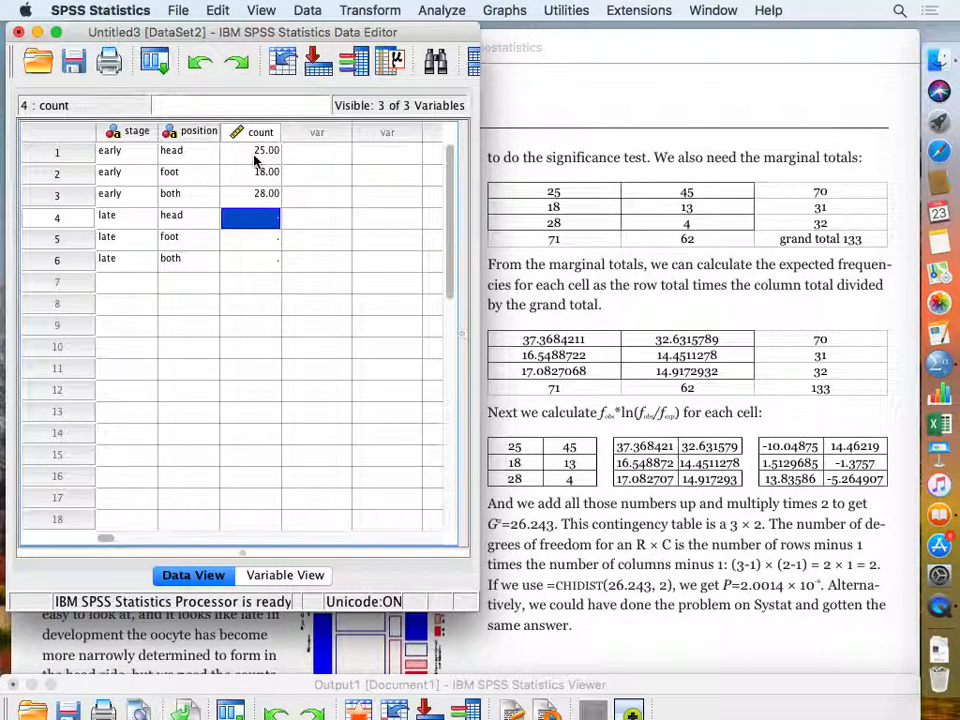
Enter the late-stage counts 45, 13 and 4 in rows 4 to 6.
text(45)
key(Return)
text(13)
key(Return)
text(4)
key(Return)
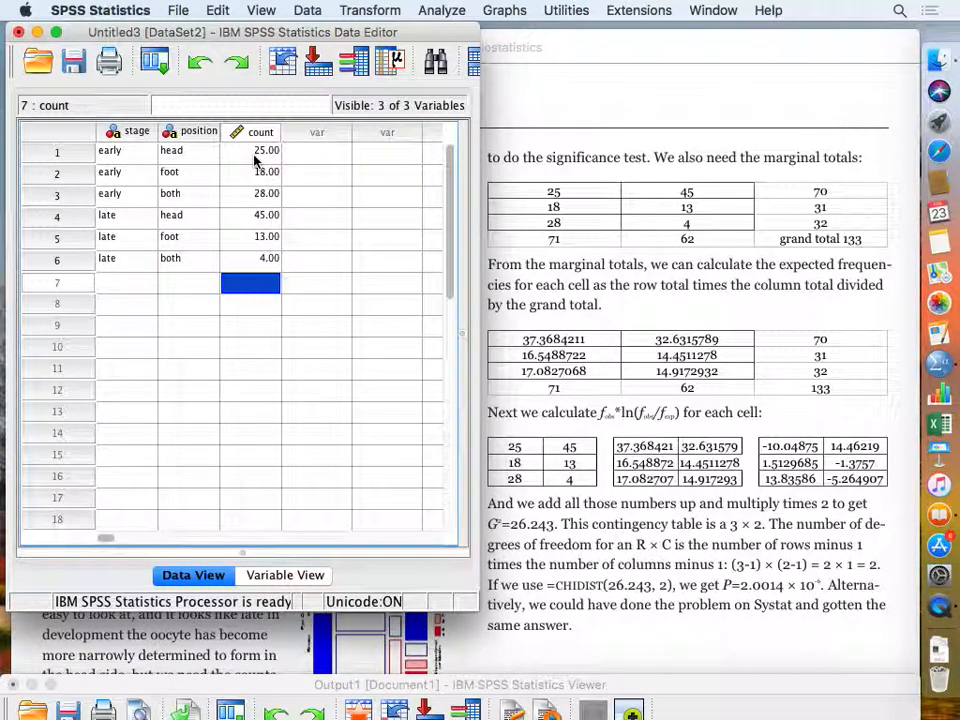
click(305, 323)
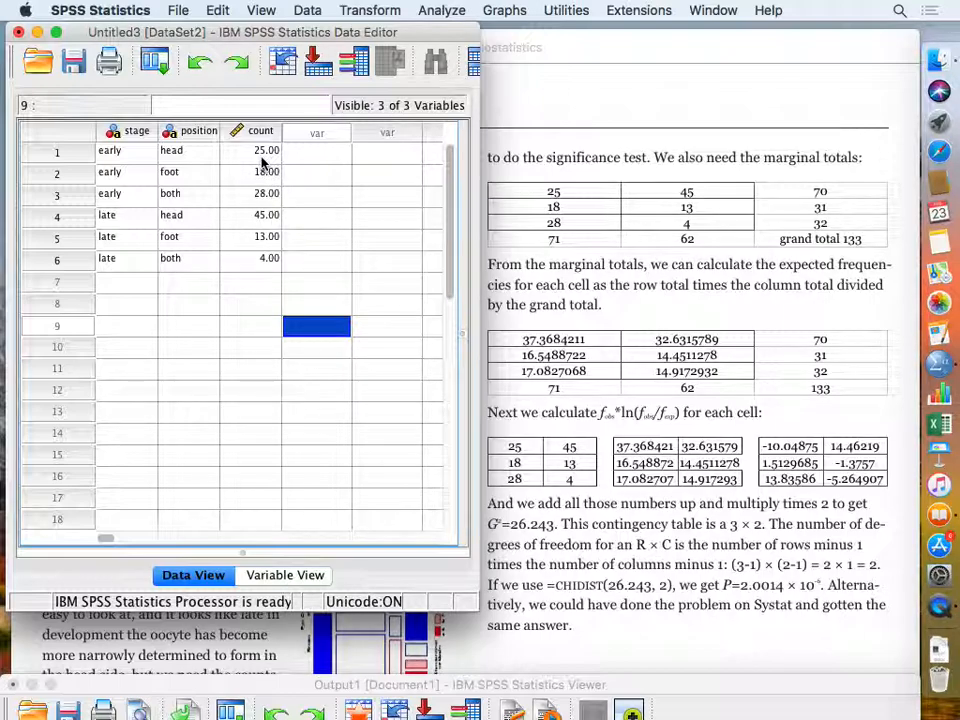
Weight the cases by the frequency variable count.
click(307, 10)
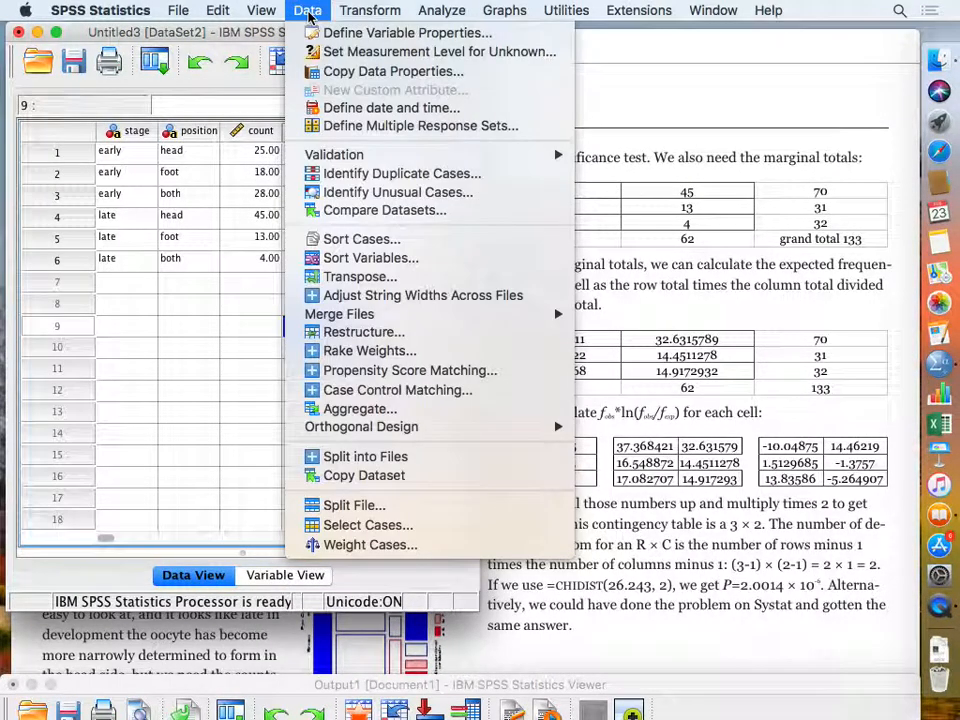
click(385, 548)
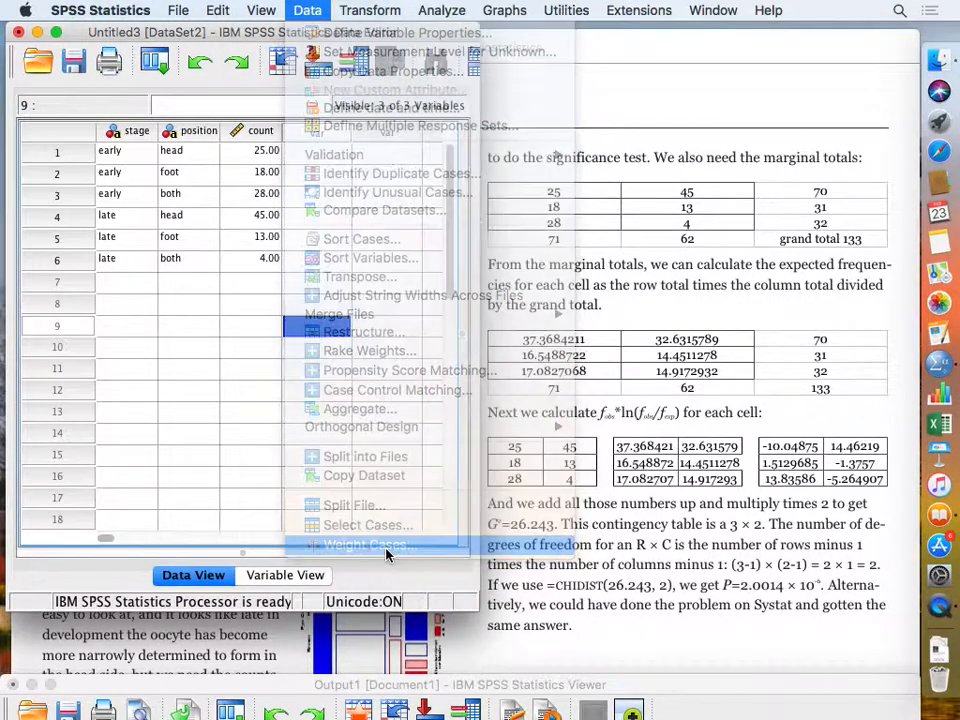
click(343, 210)
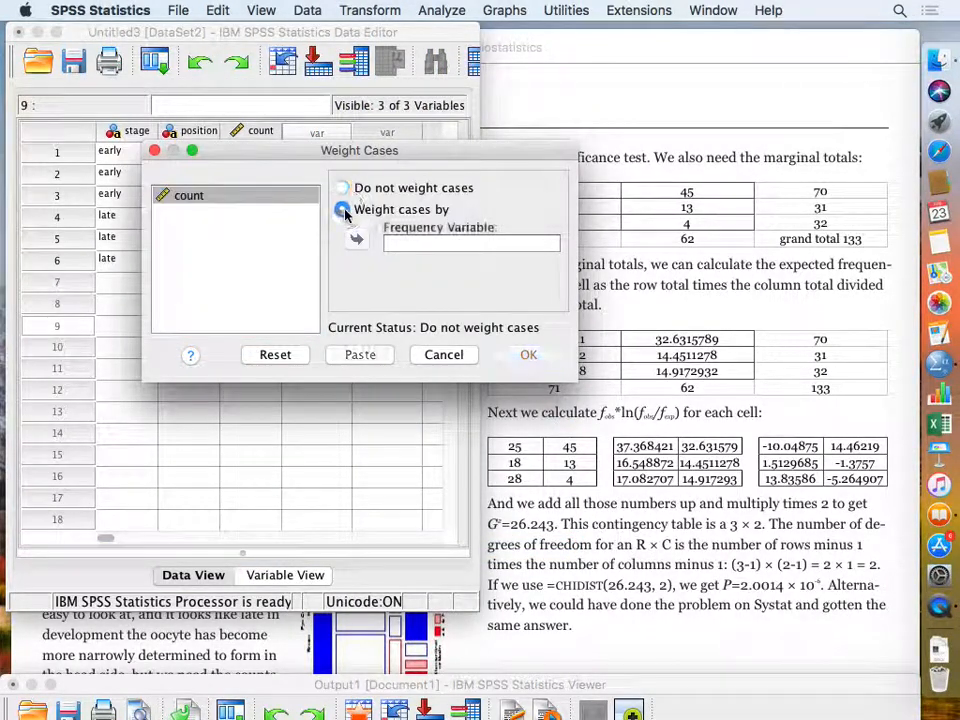
click(200, 196)
click(356, 239)
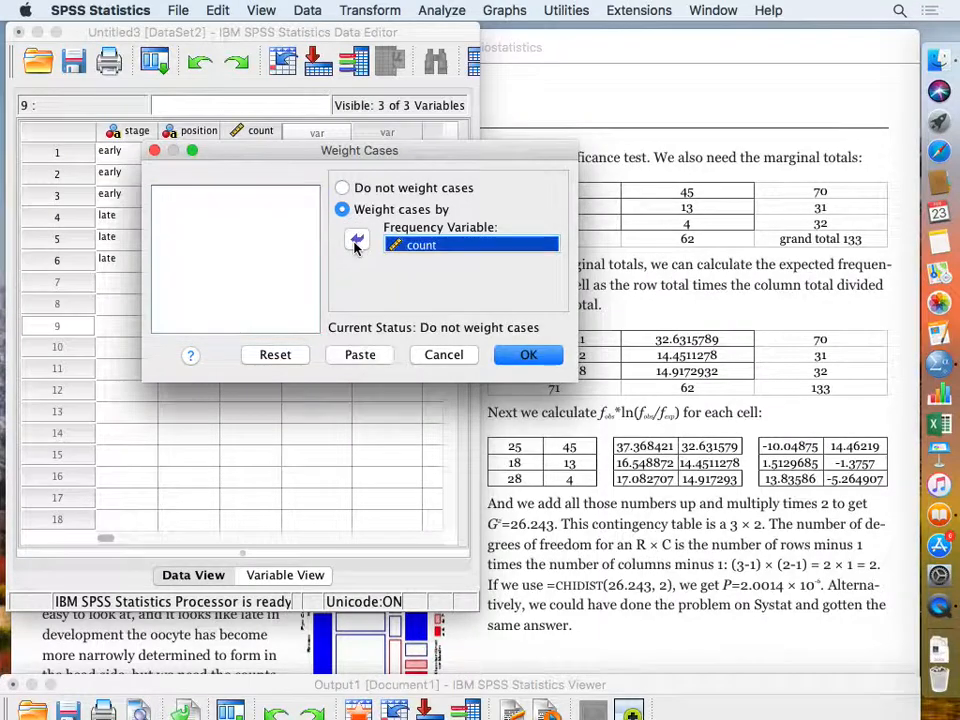
click(521, 358)
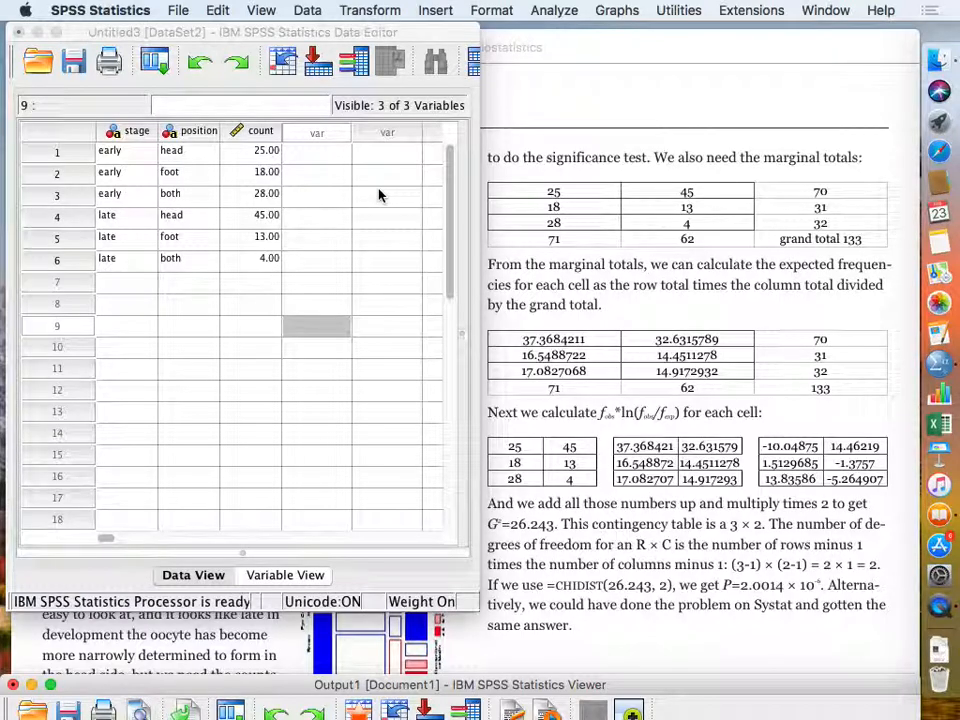
Set up a Crosstabs analysis with position as the row variable and stage as the column variable.
click(554, 12)
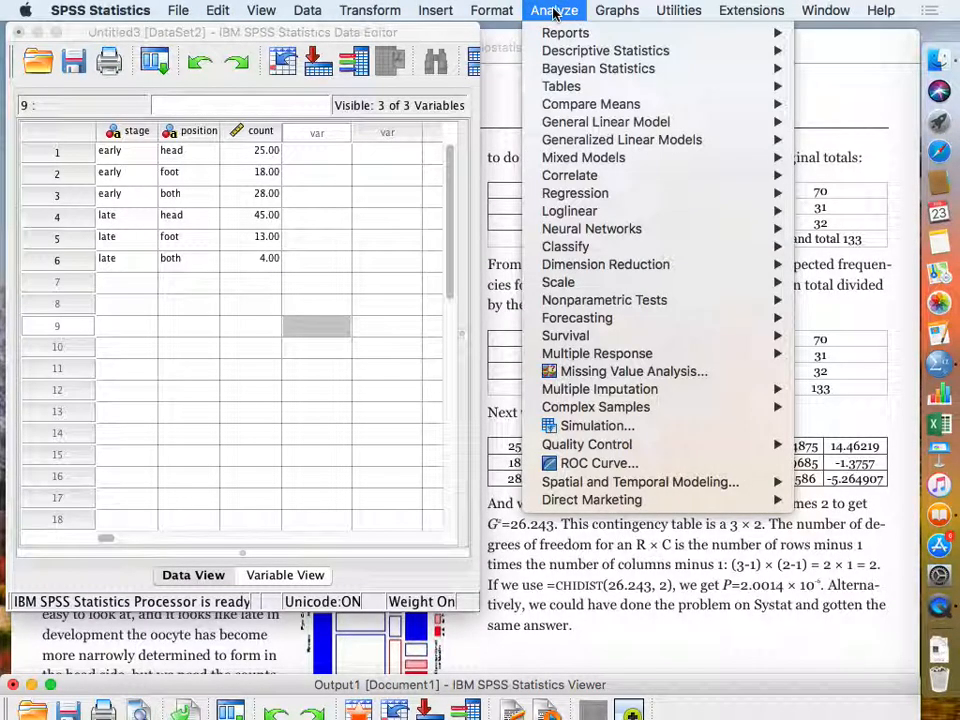
mouse_move(565, 50)
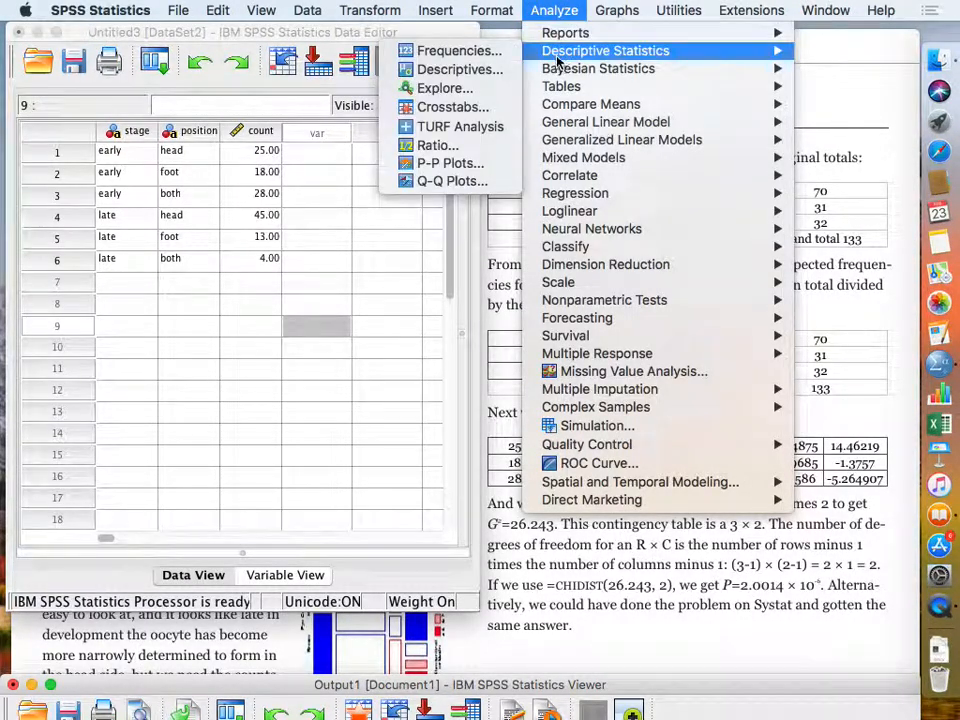
click(466, 108)
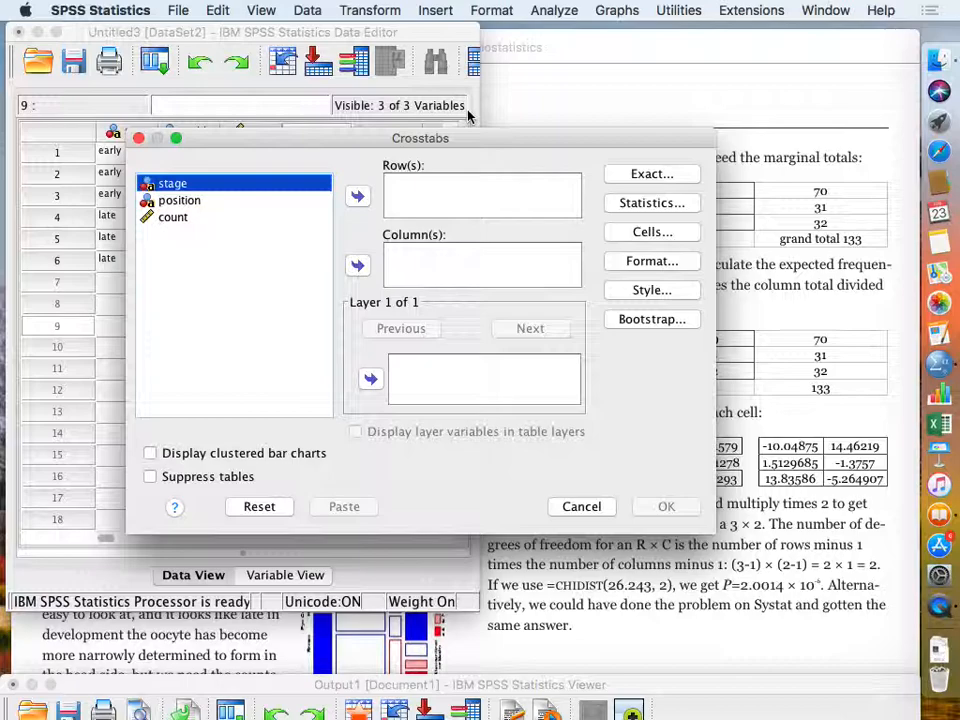
click(199, 202)
click(357, 196)
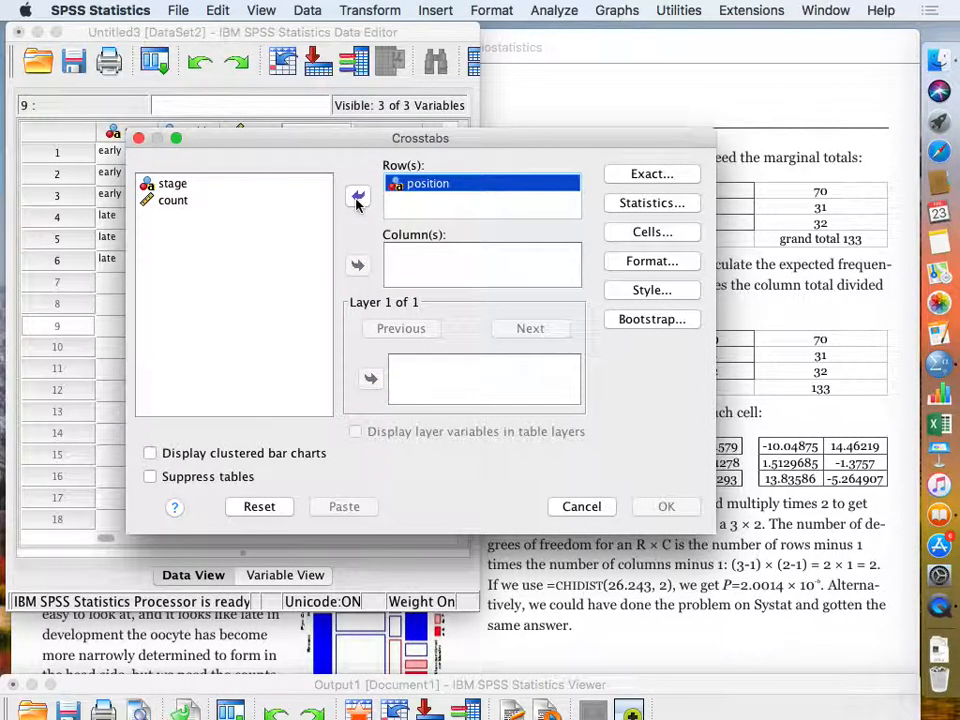
click(197, 186)
click(357, 266)
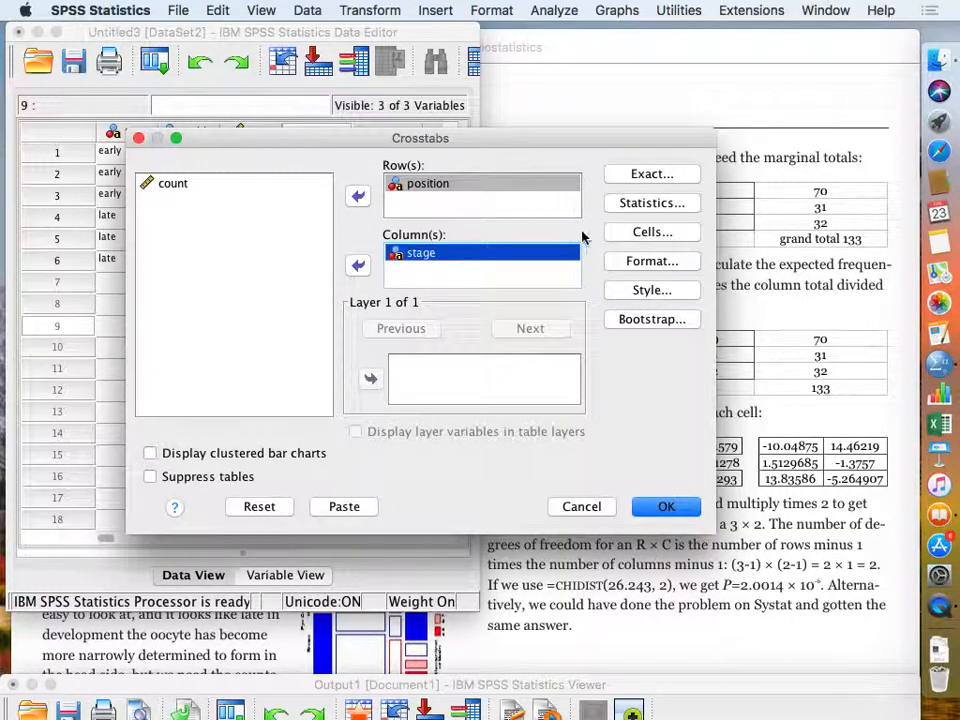
Include the Chi-square statistic in the crosstabulation and run the analysis.
click(640, 203)
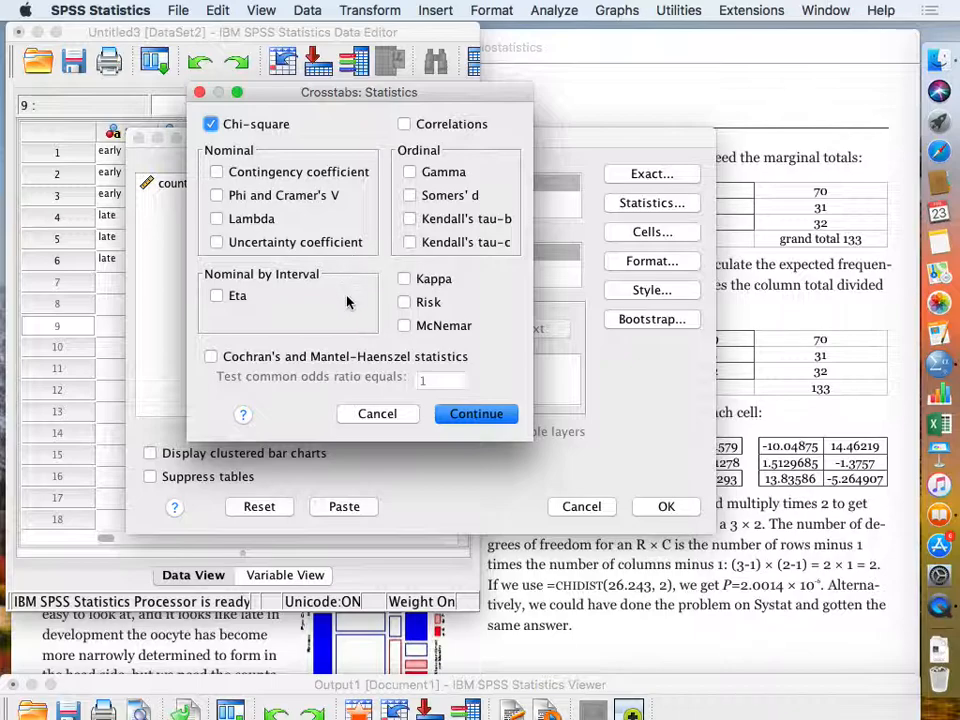
click(470, 413)
click(662, 506)
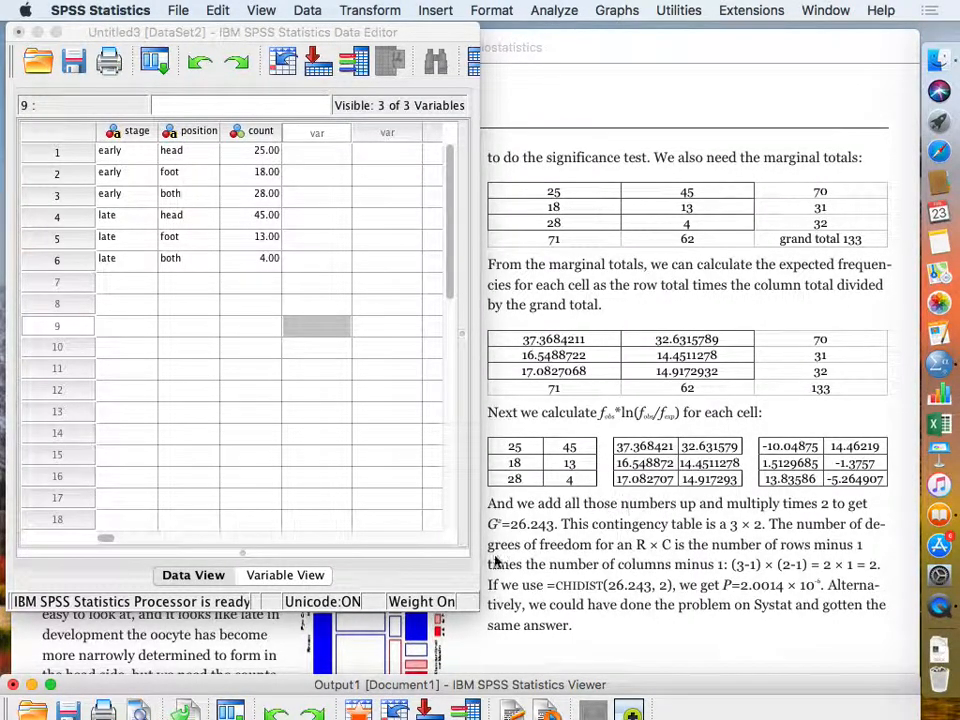
Bring the output viewer into full view and examine the position by stage crosstabulation and the Chi-Square Tests table.
drag(447, 688, 447, 5)
click(418, 305)
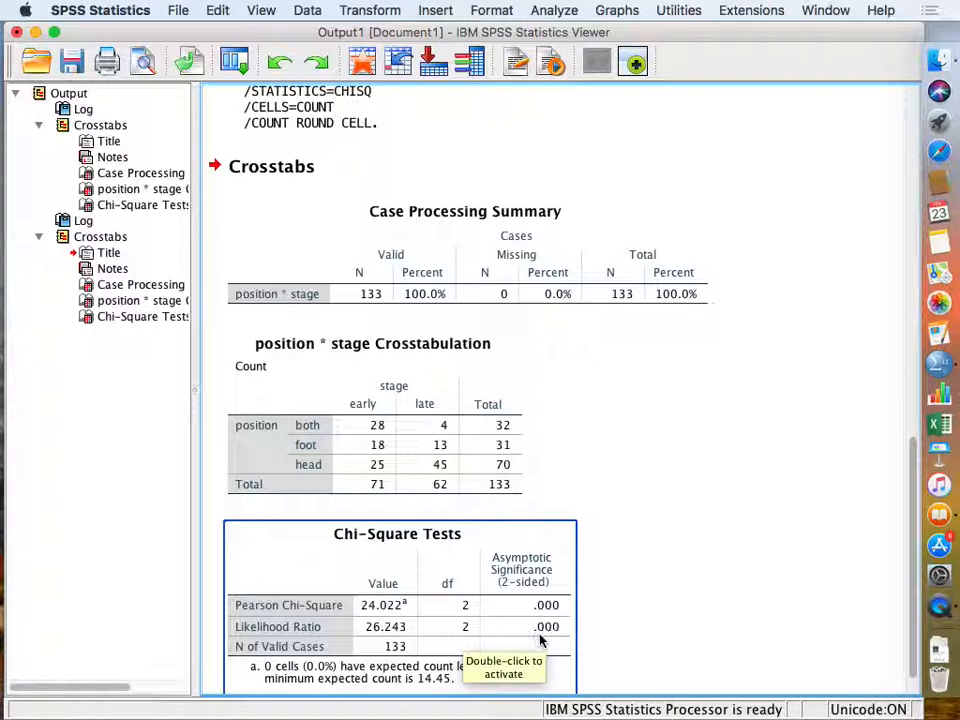
click(598, 625)
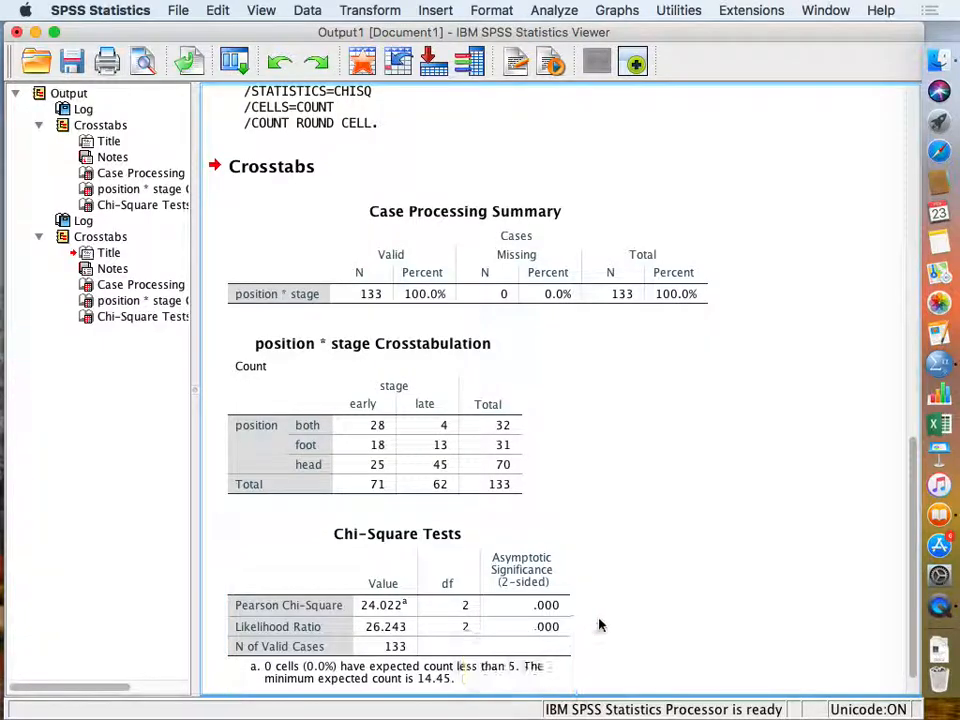